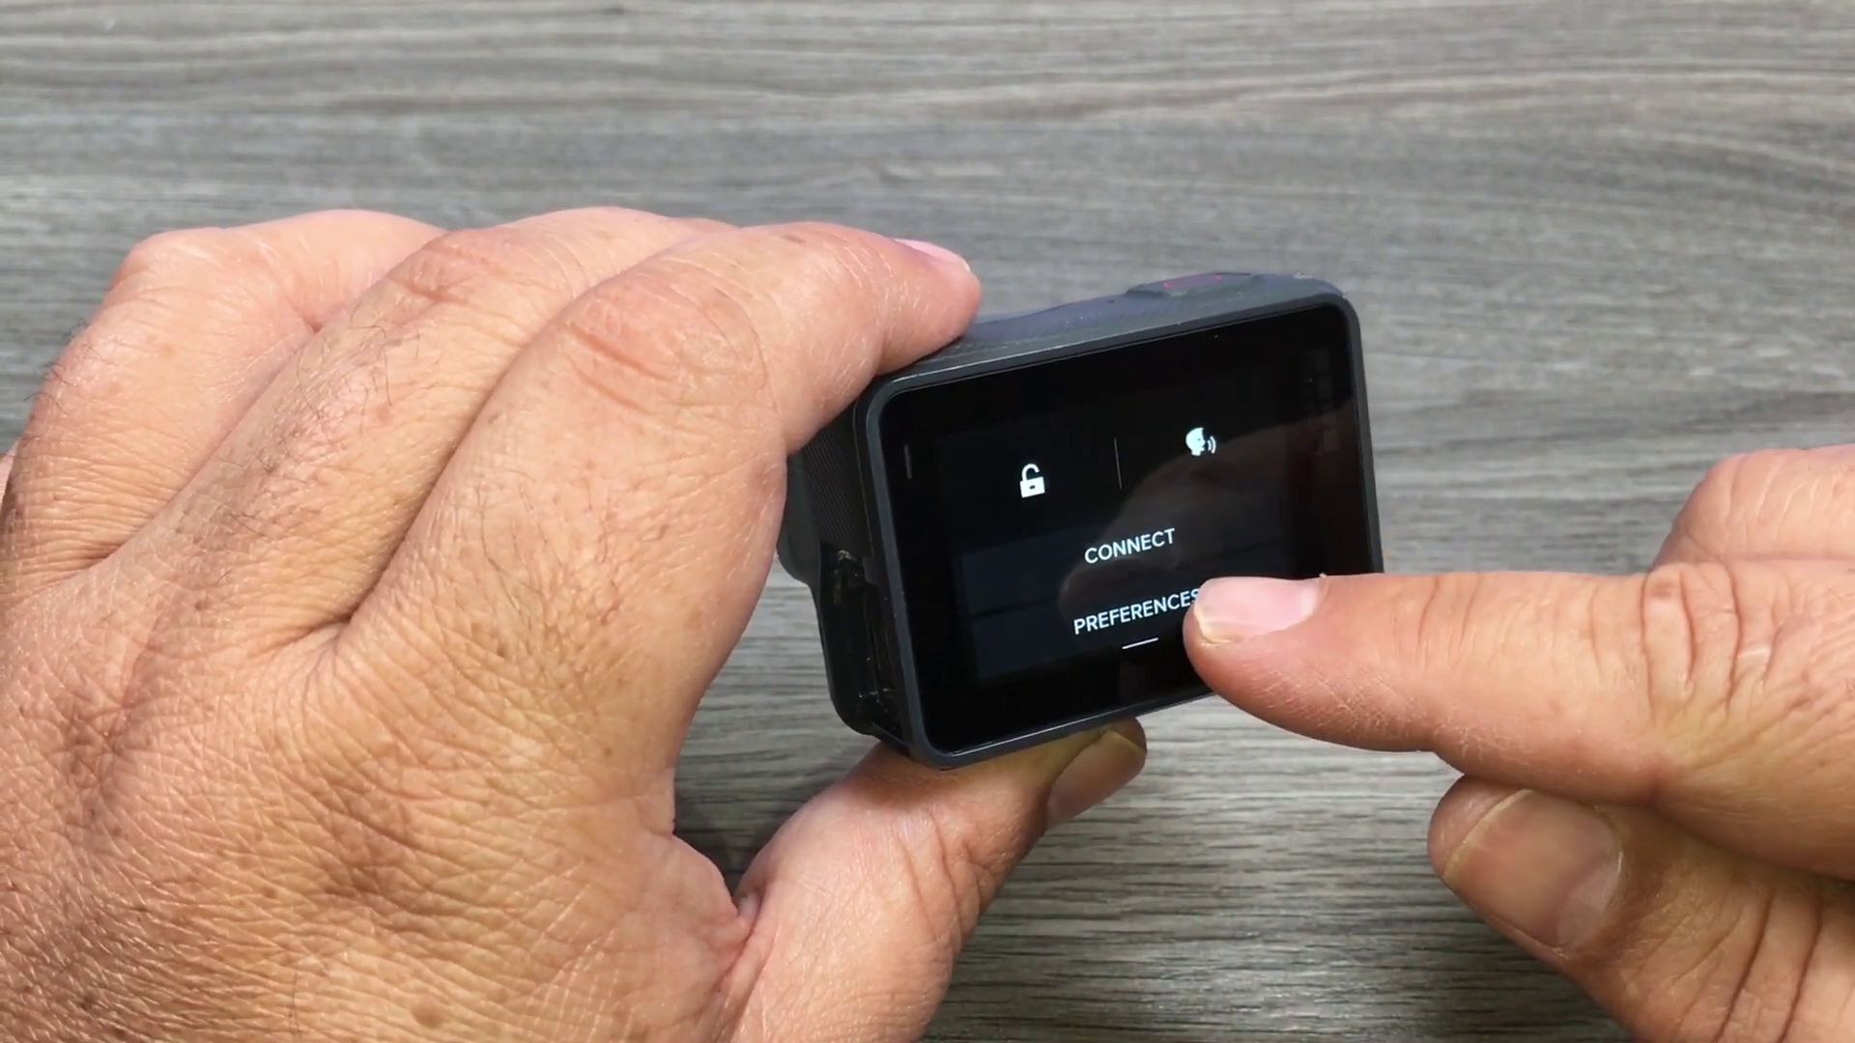
# Switch GPS to ON under Regional in the camera's Preferences.
pyautogui.click(1159, 626)
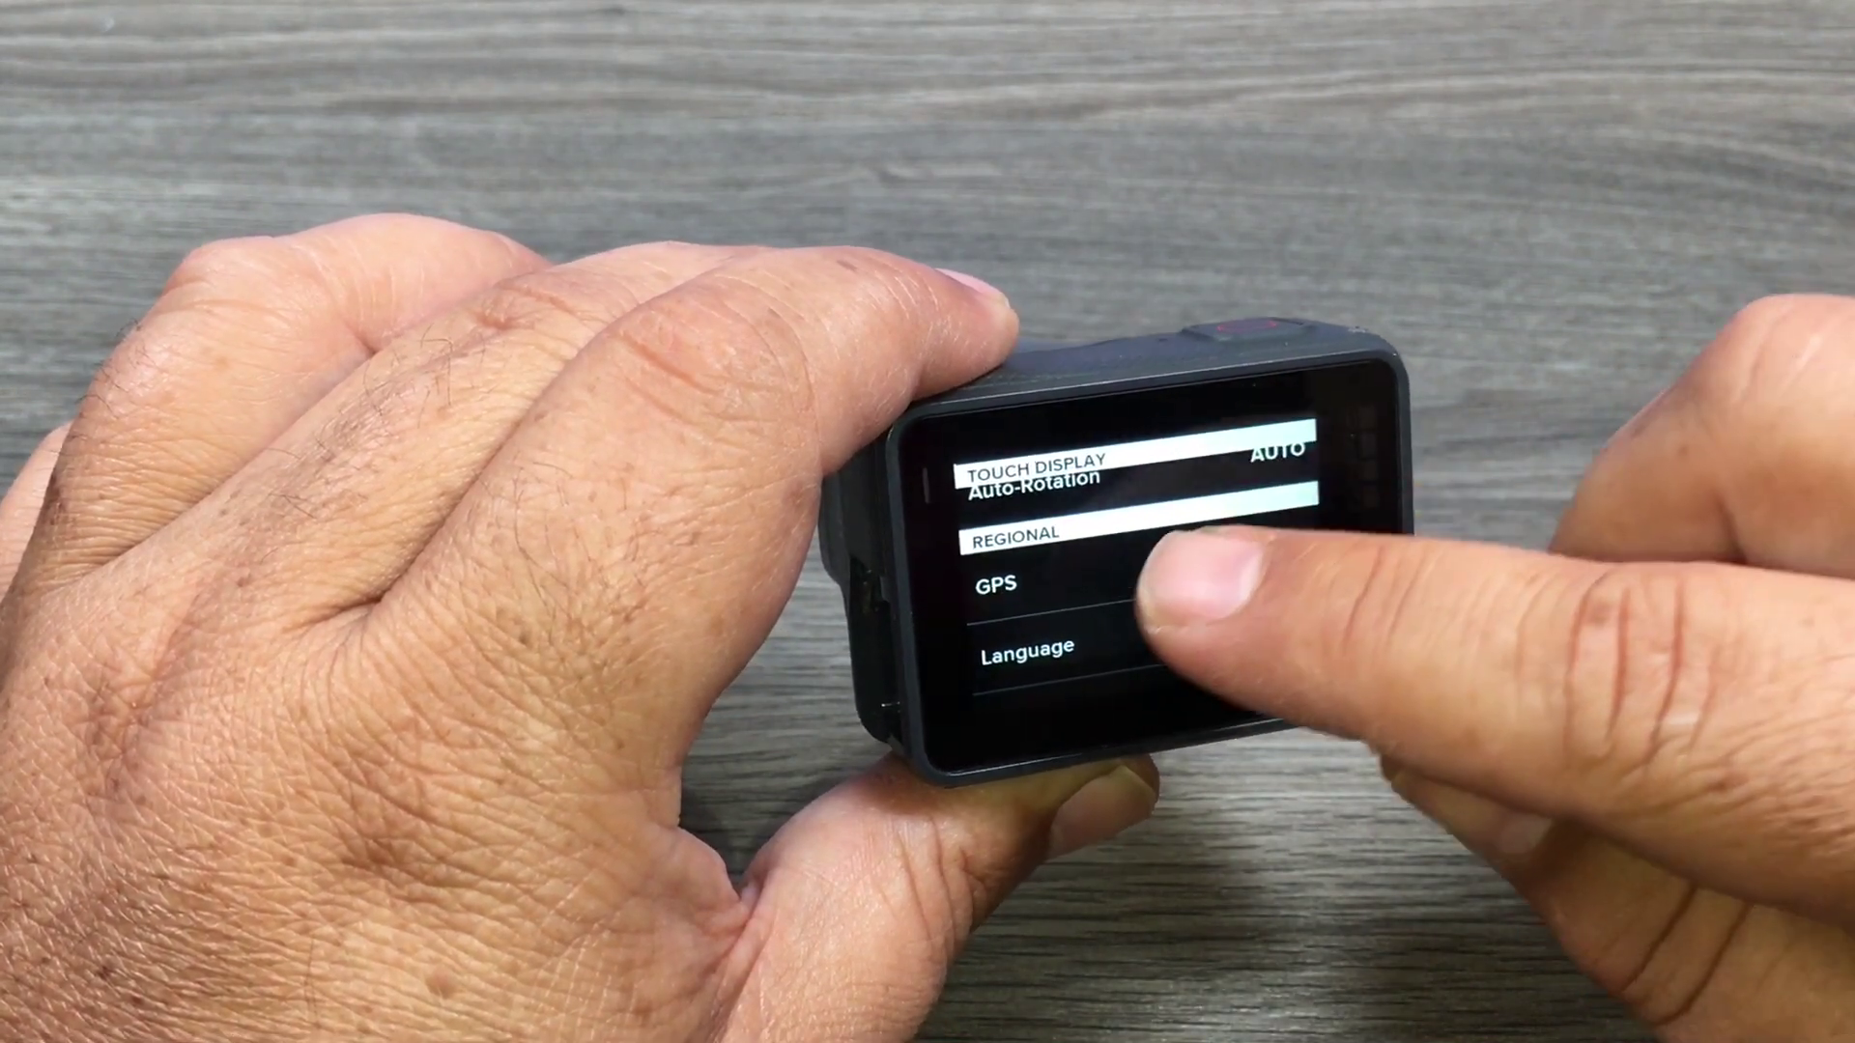
pyautogui.click(1149, 584)
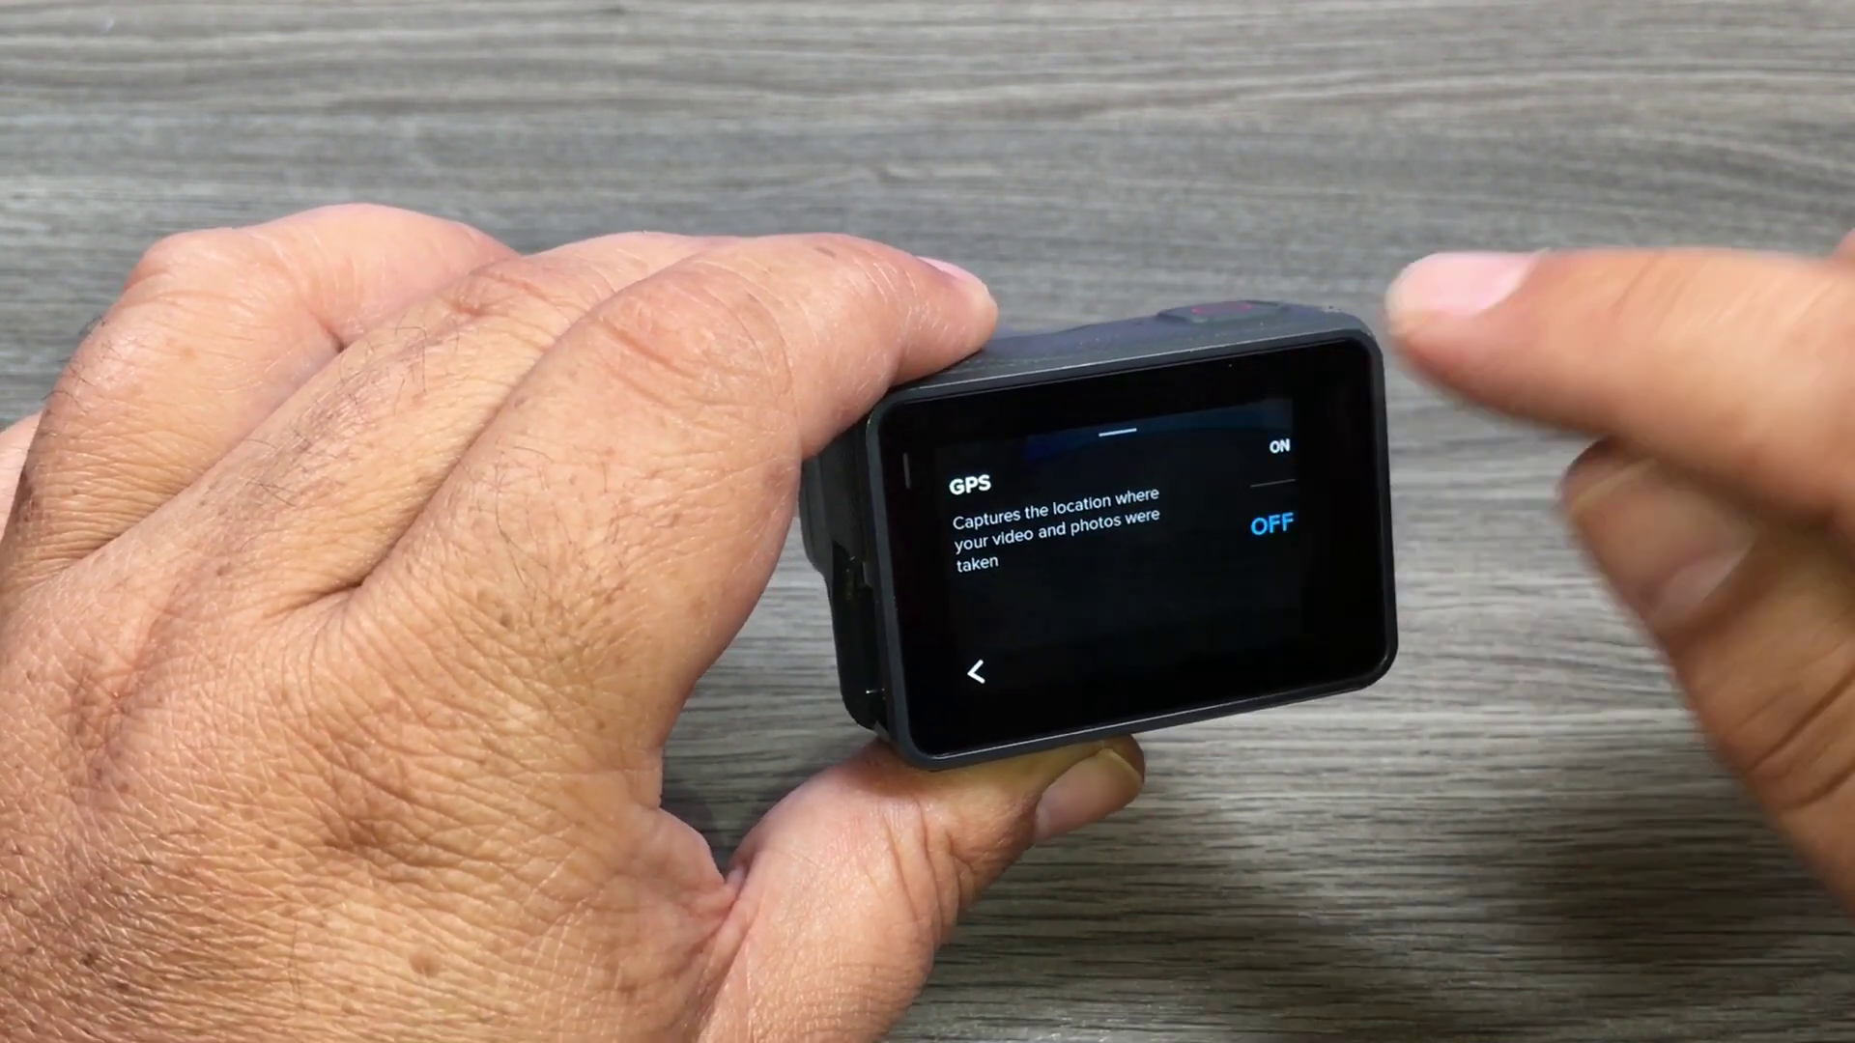
pyautogui.click(1279, 446)
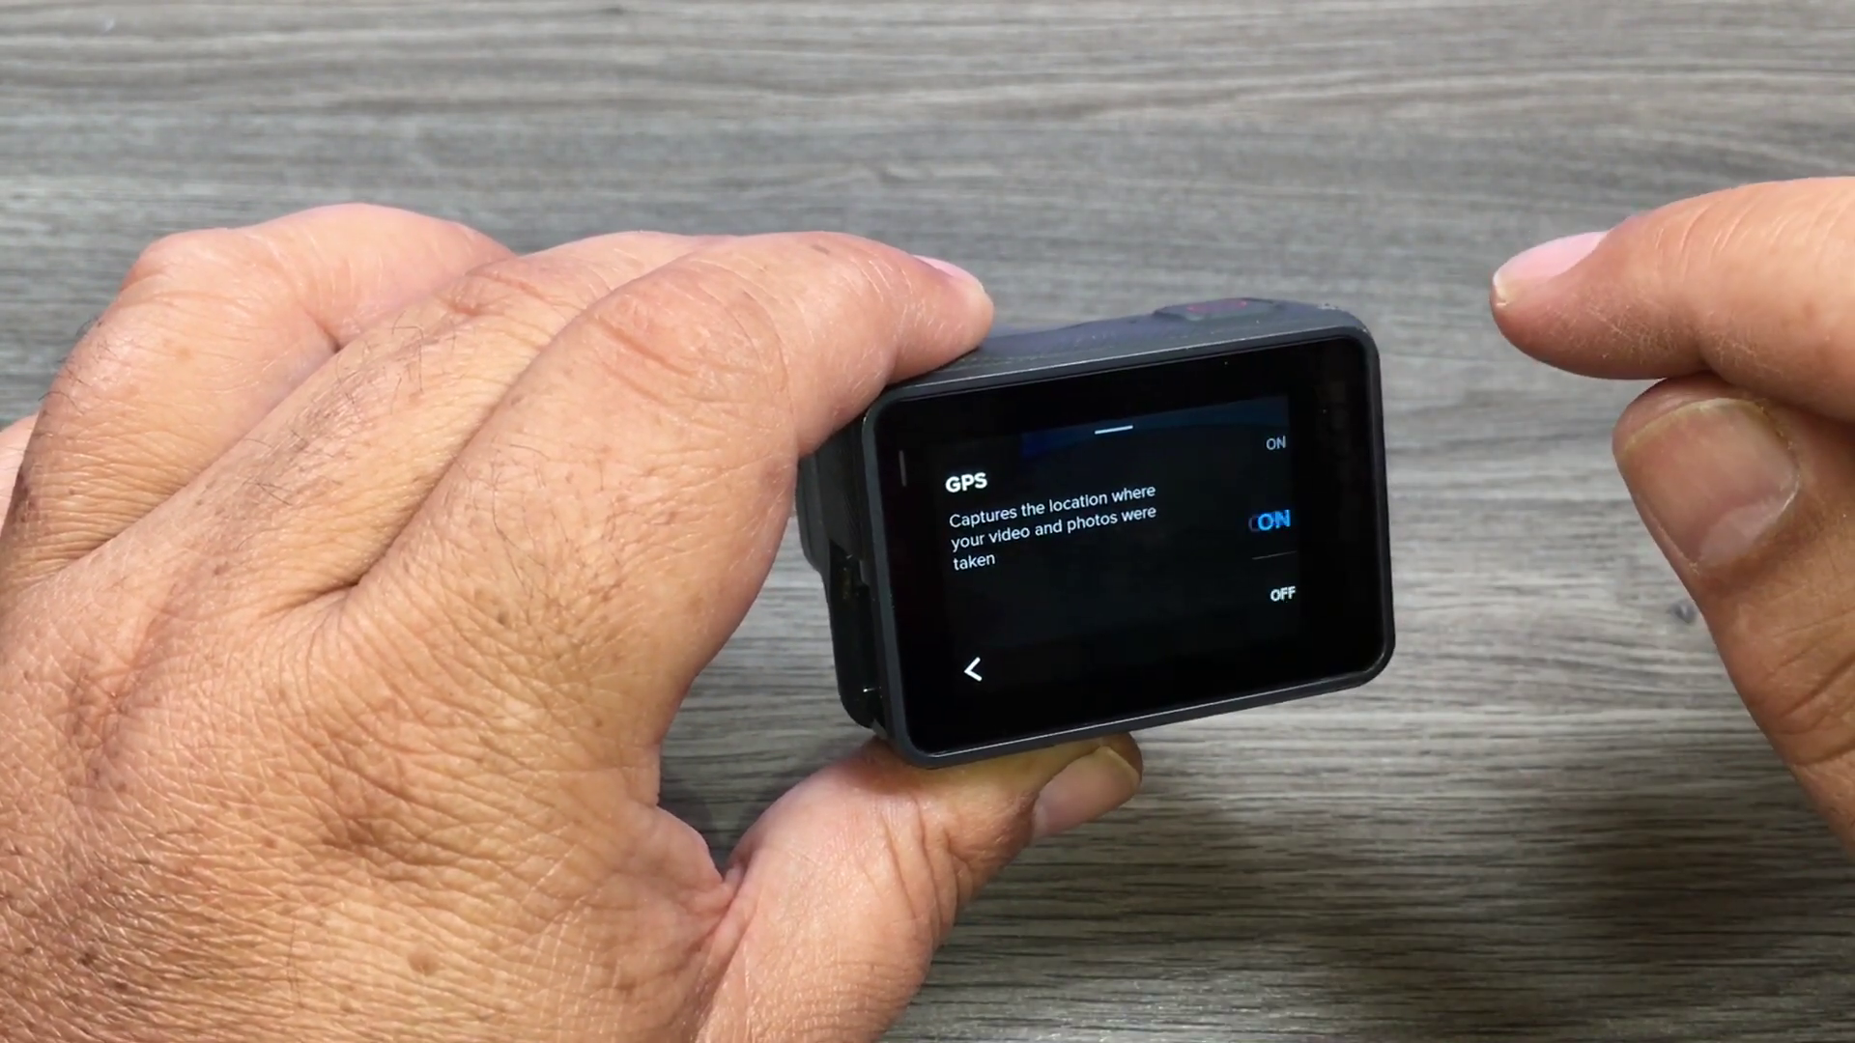
# Return to the live camera view and pull down the settings dashboard.
pyautogui.scroll(5, 1140, 580)
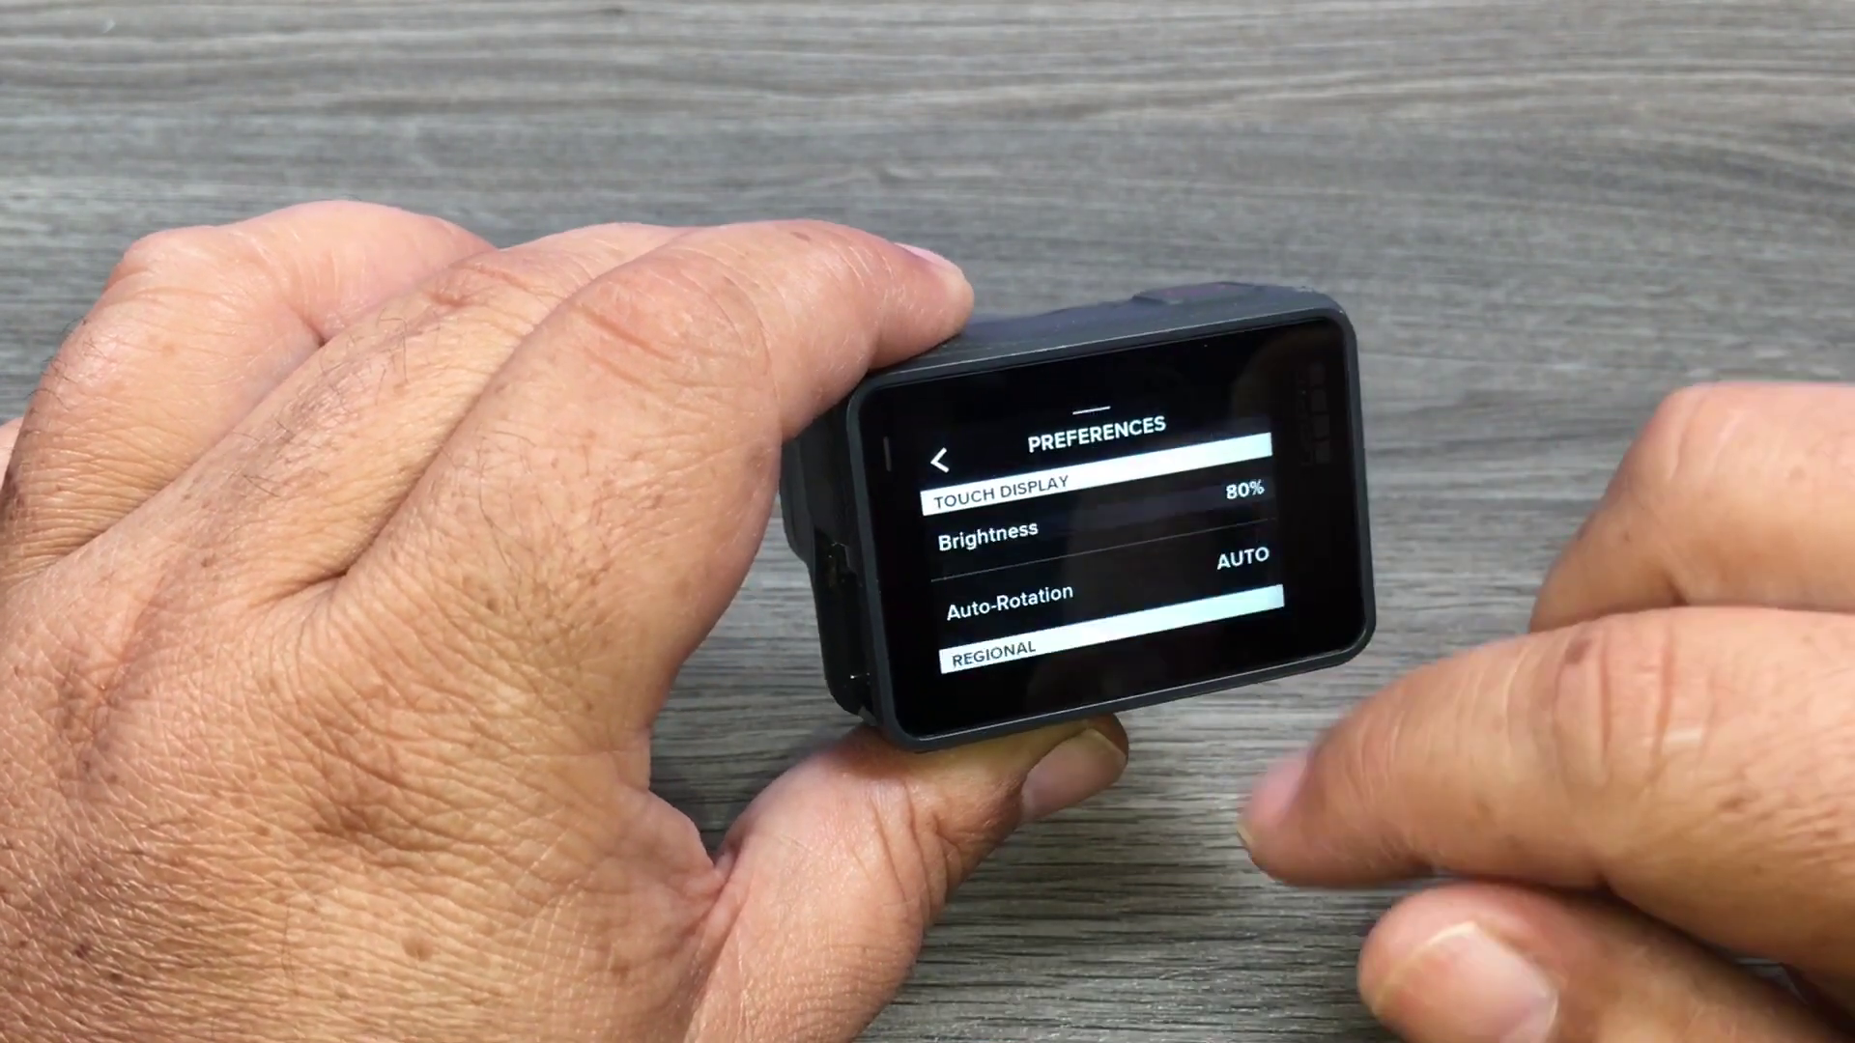
pyautogui.click(994, 492)
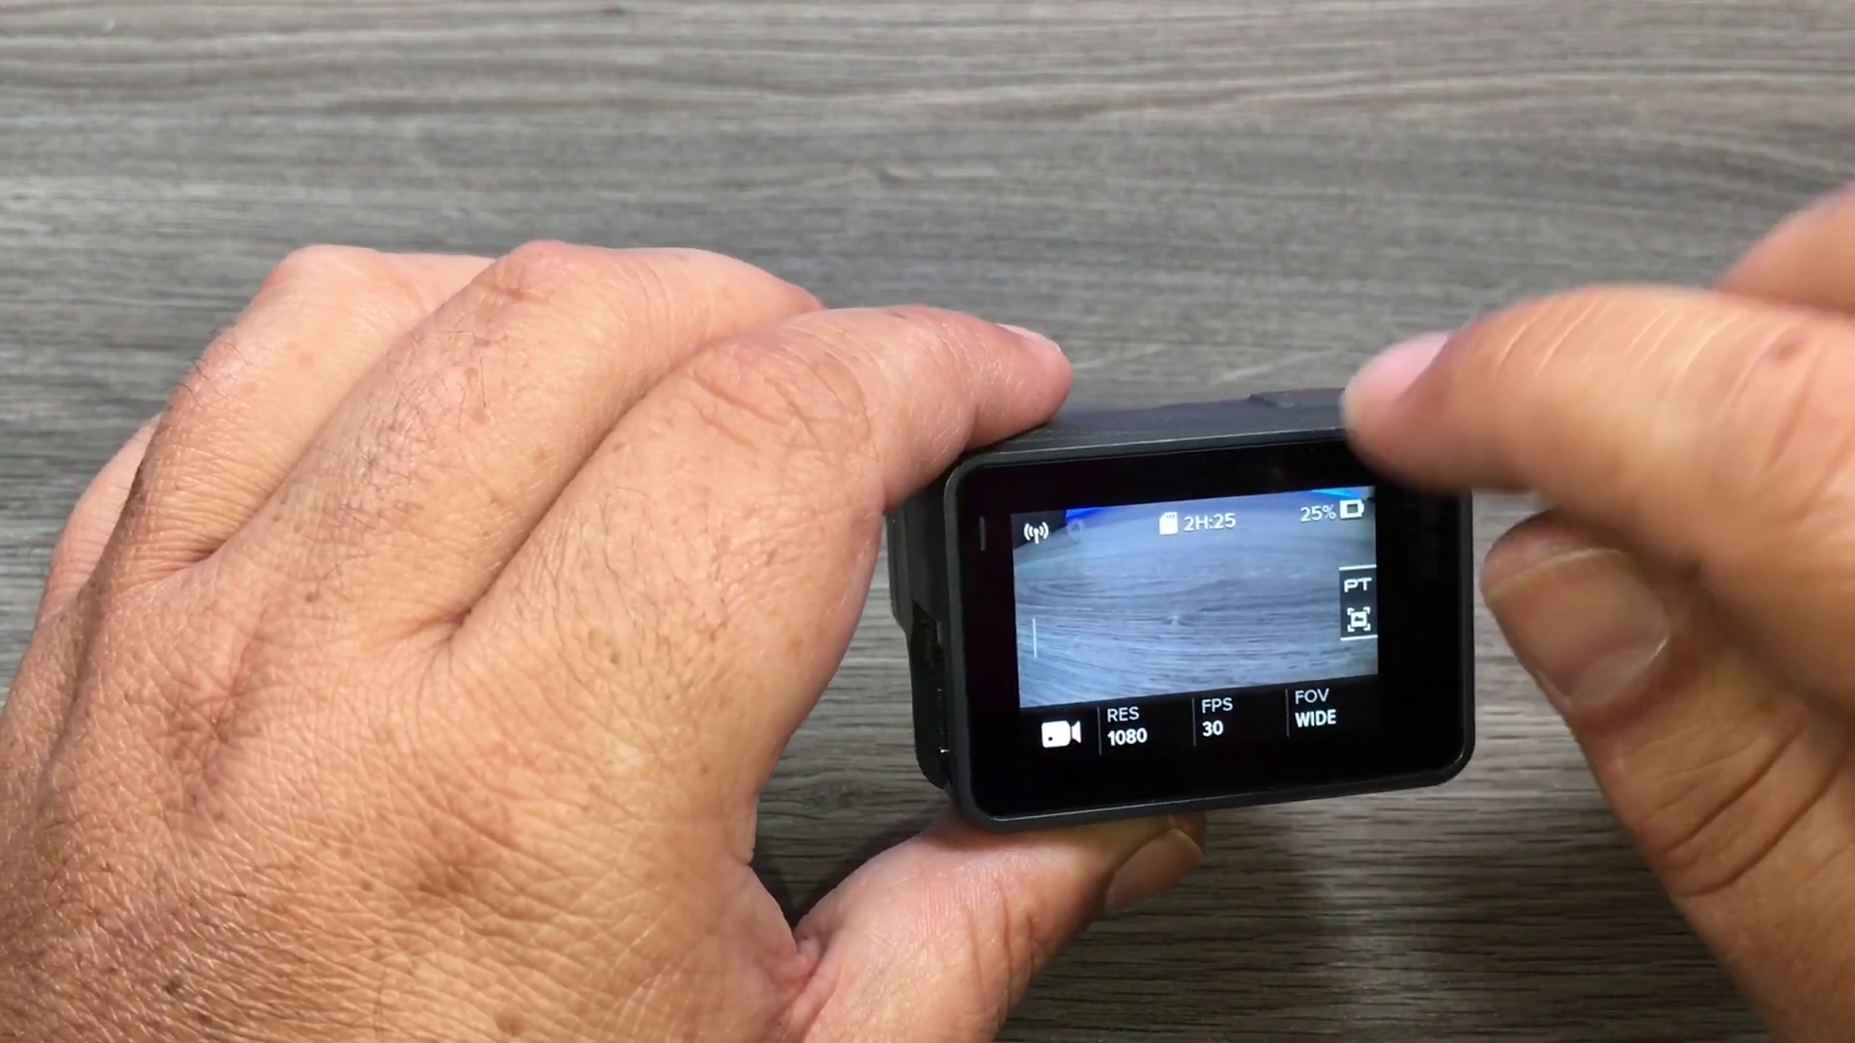
pyautogui.moveTo(1188, 526); pyautogui.dragTo(1154, 594)
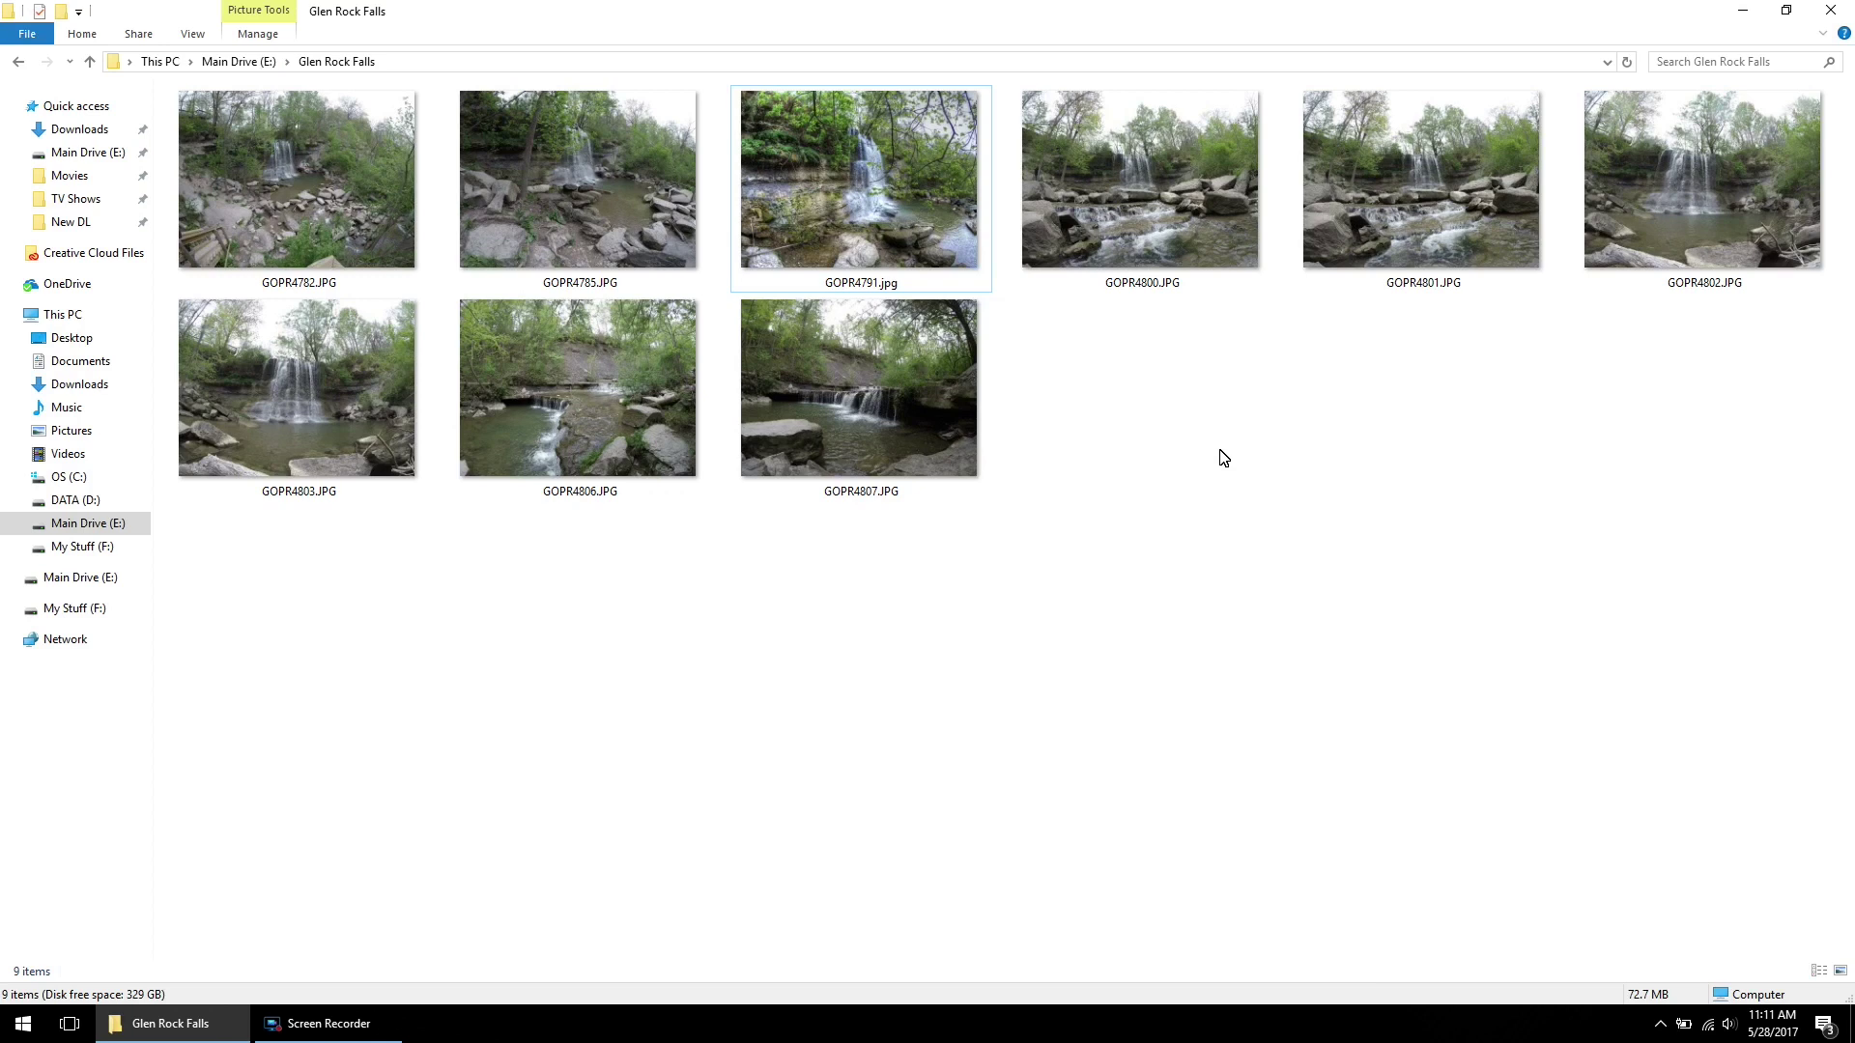
# Select GOPR4791.jpg and open its Properties from the right-click menu.
pyautogui.press('space')
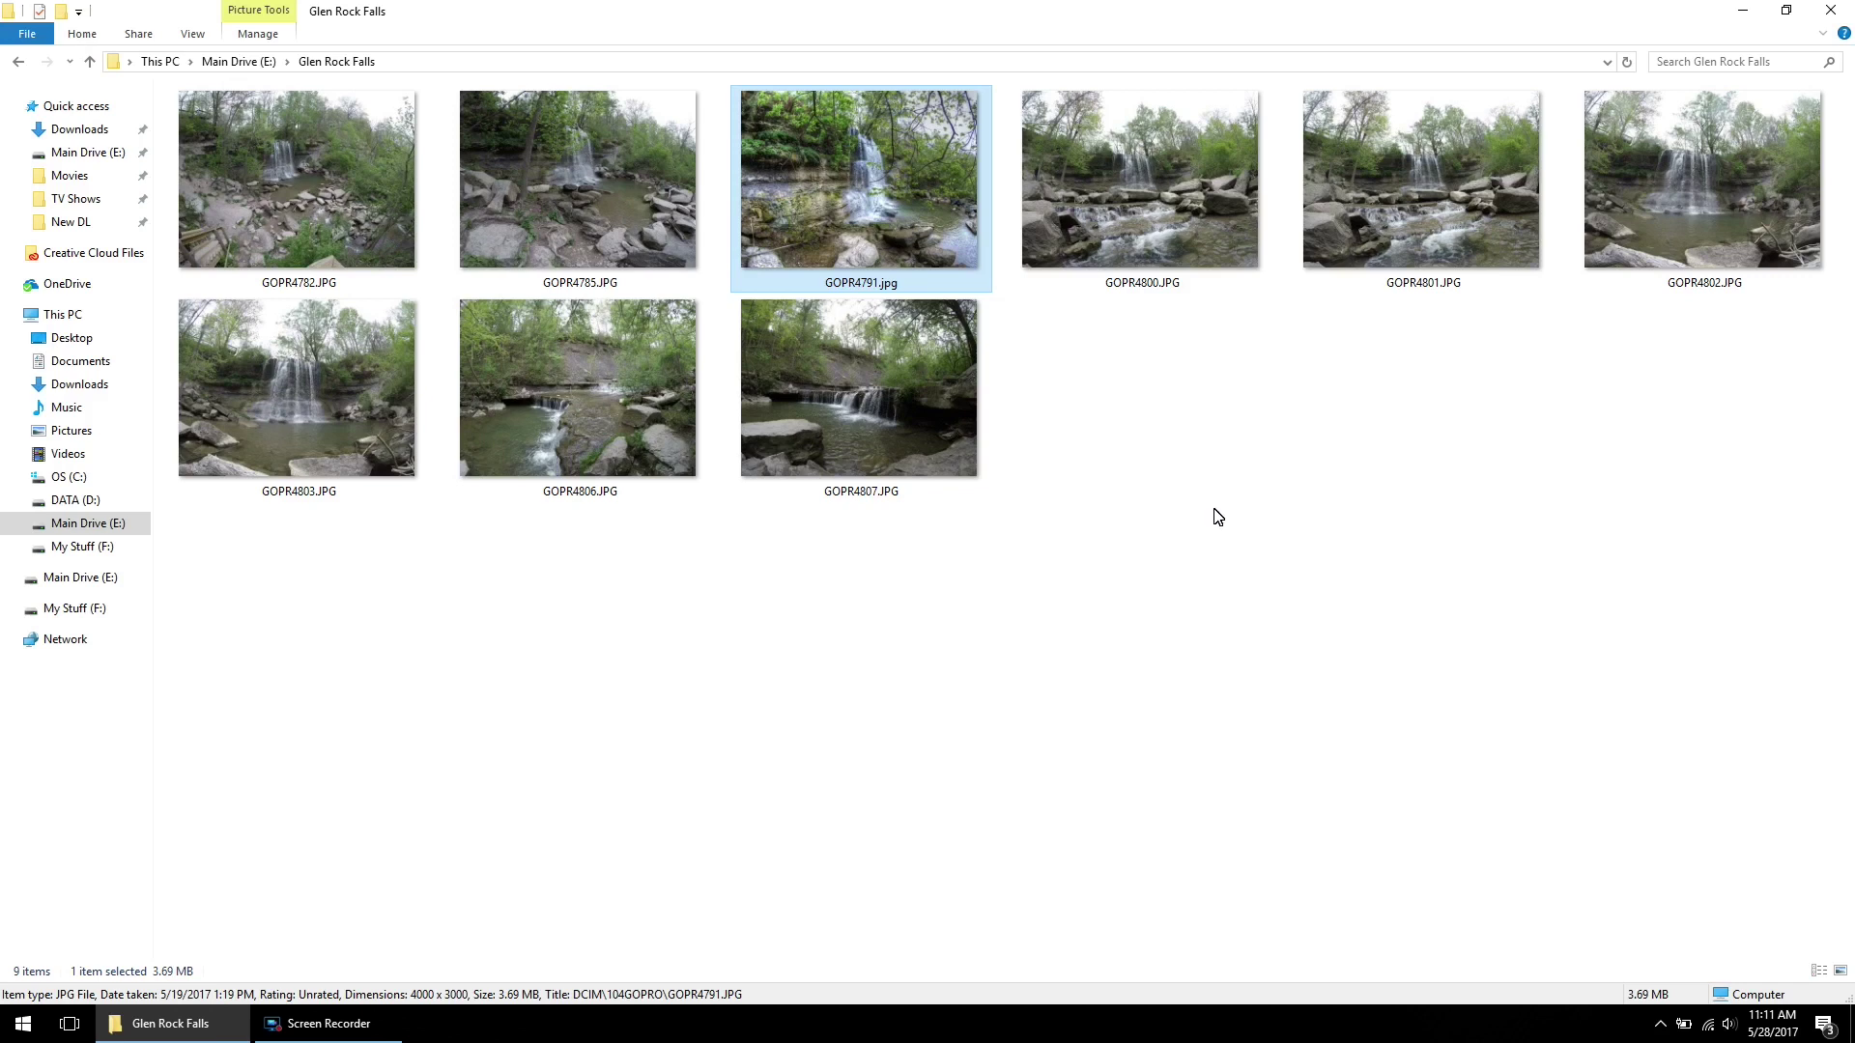
pyautogui.moveTo(506, 401)
pyautogui.moveTo(838, 242)
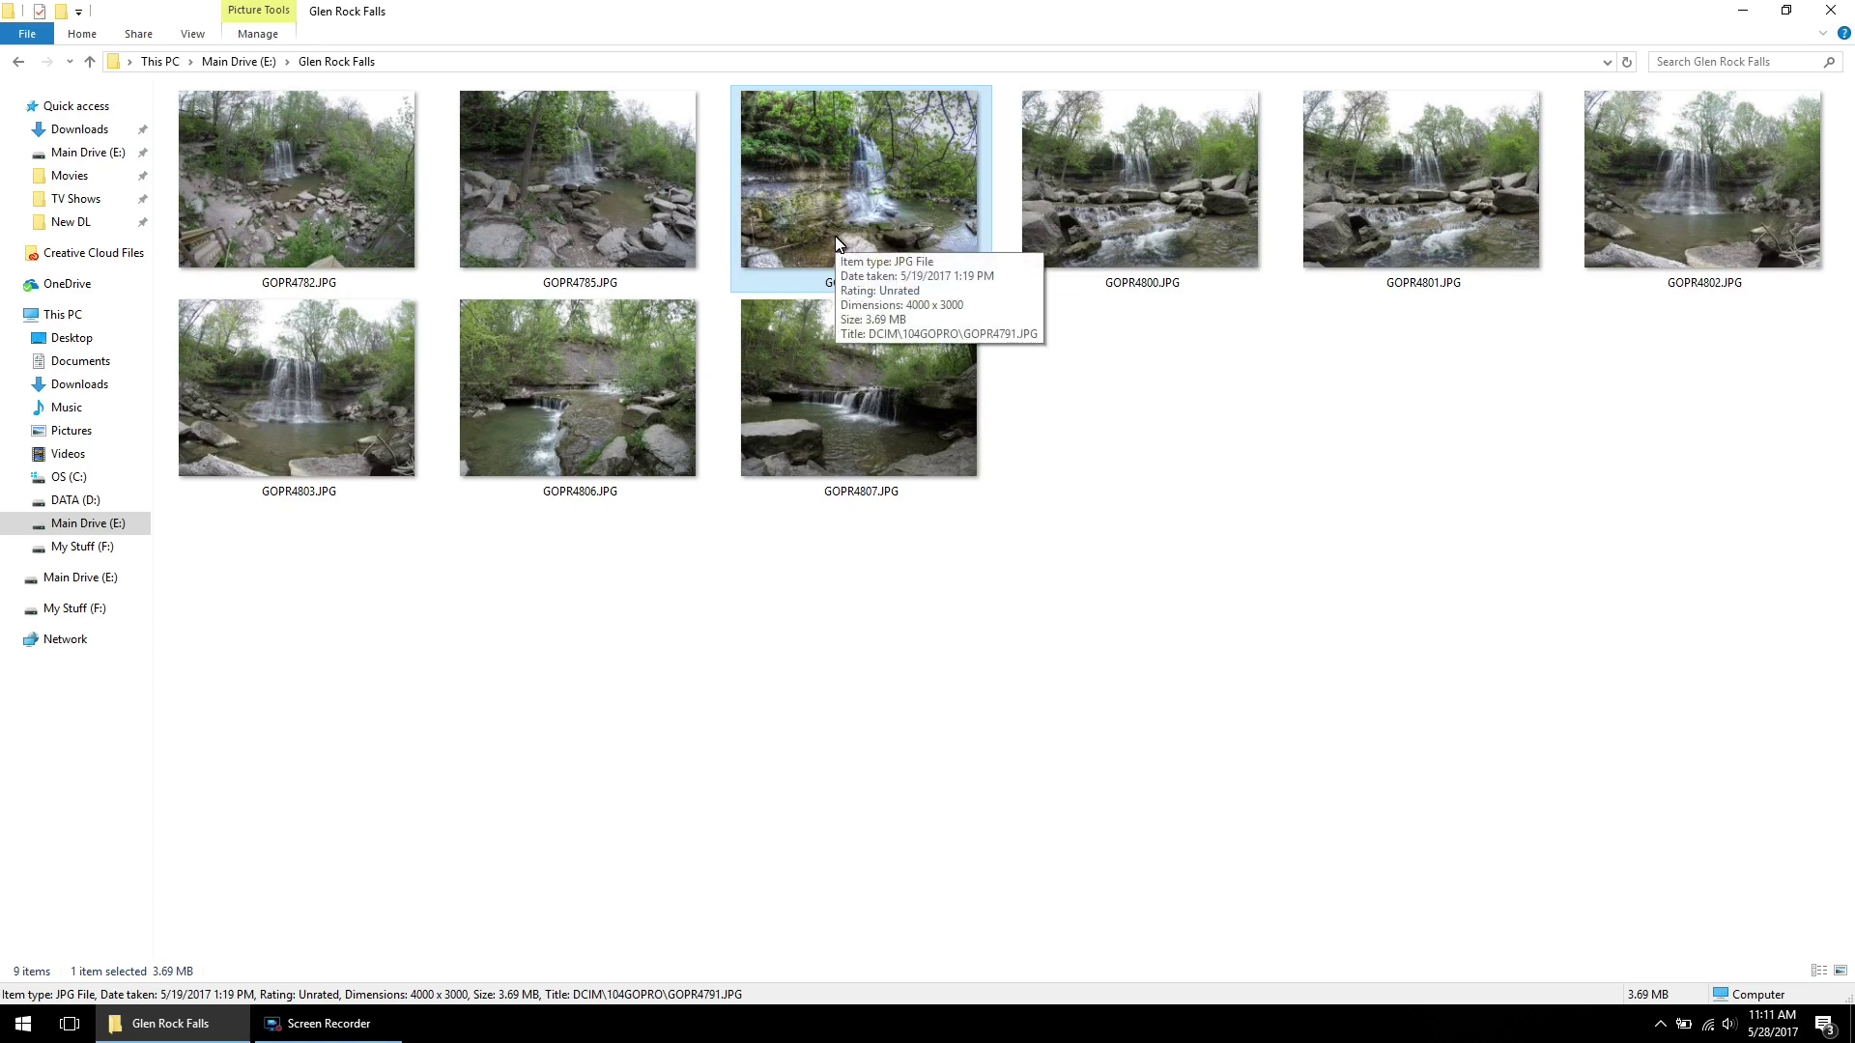
pyautogui.rightClick(819, 209)
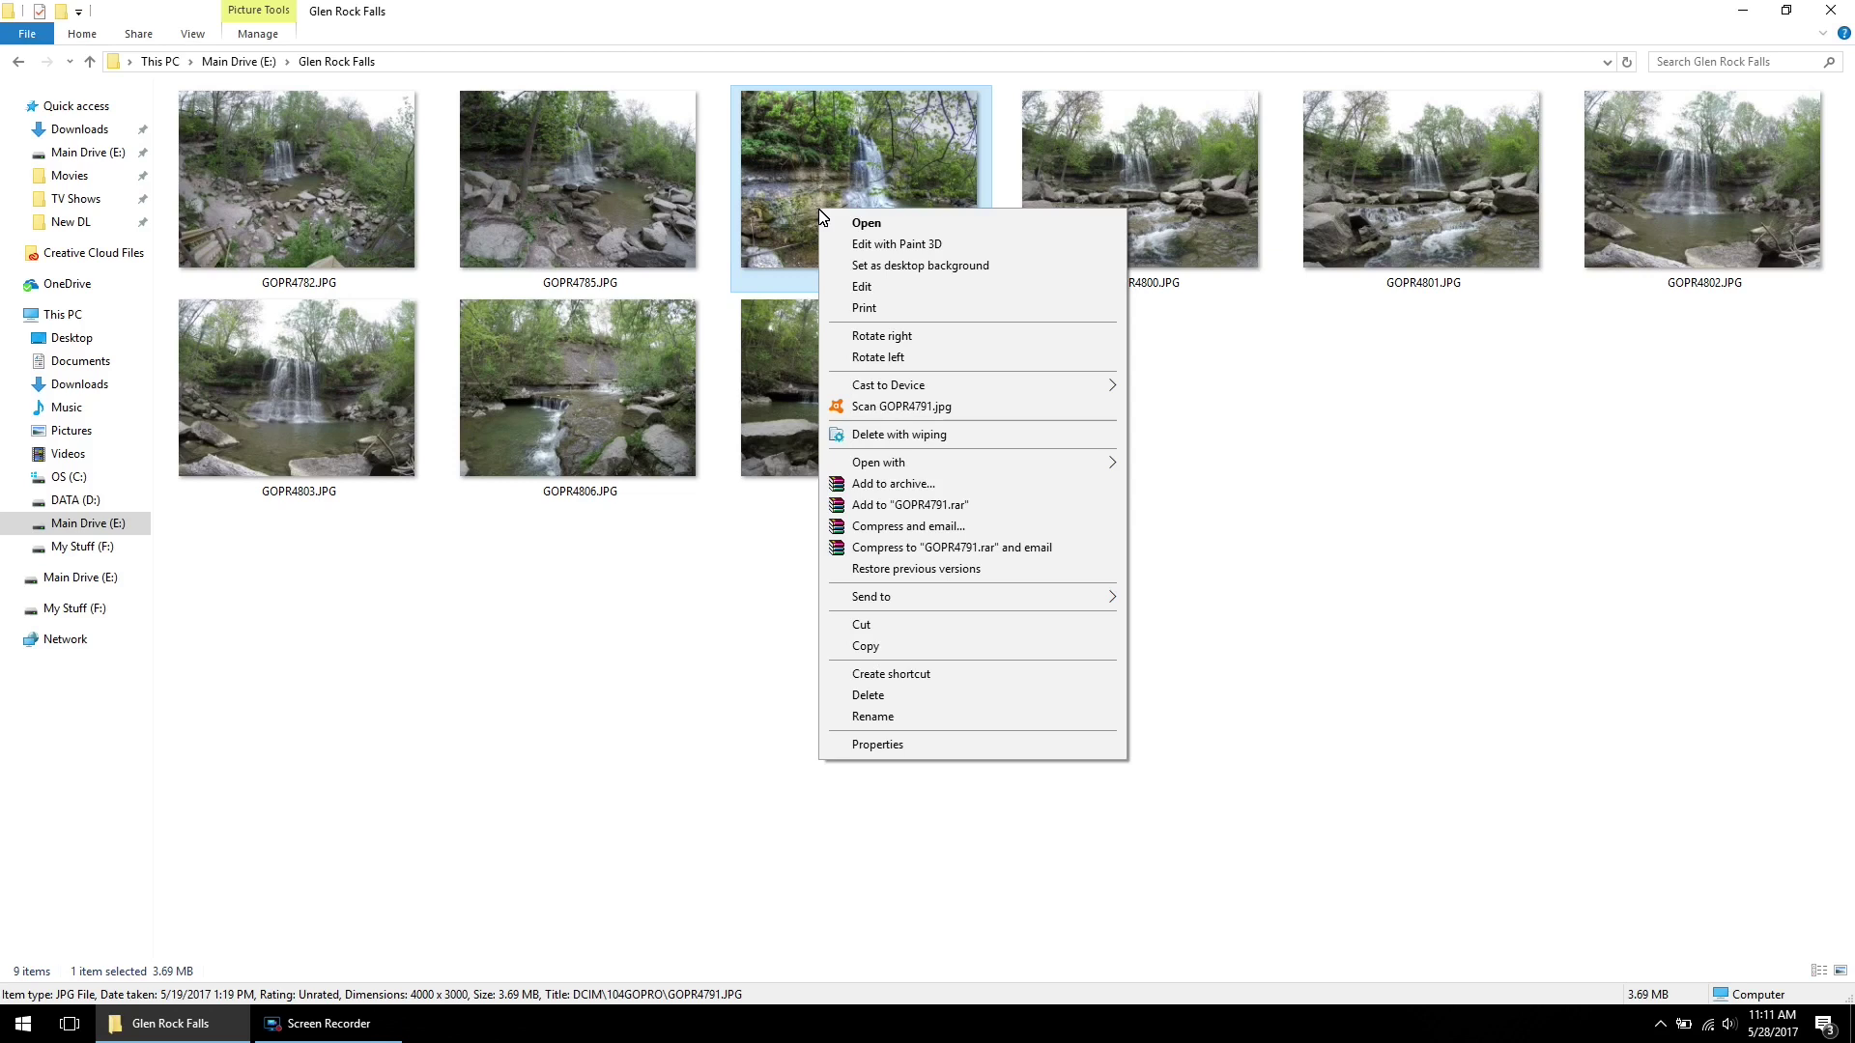
pyautogui.click(1652, 488)
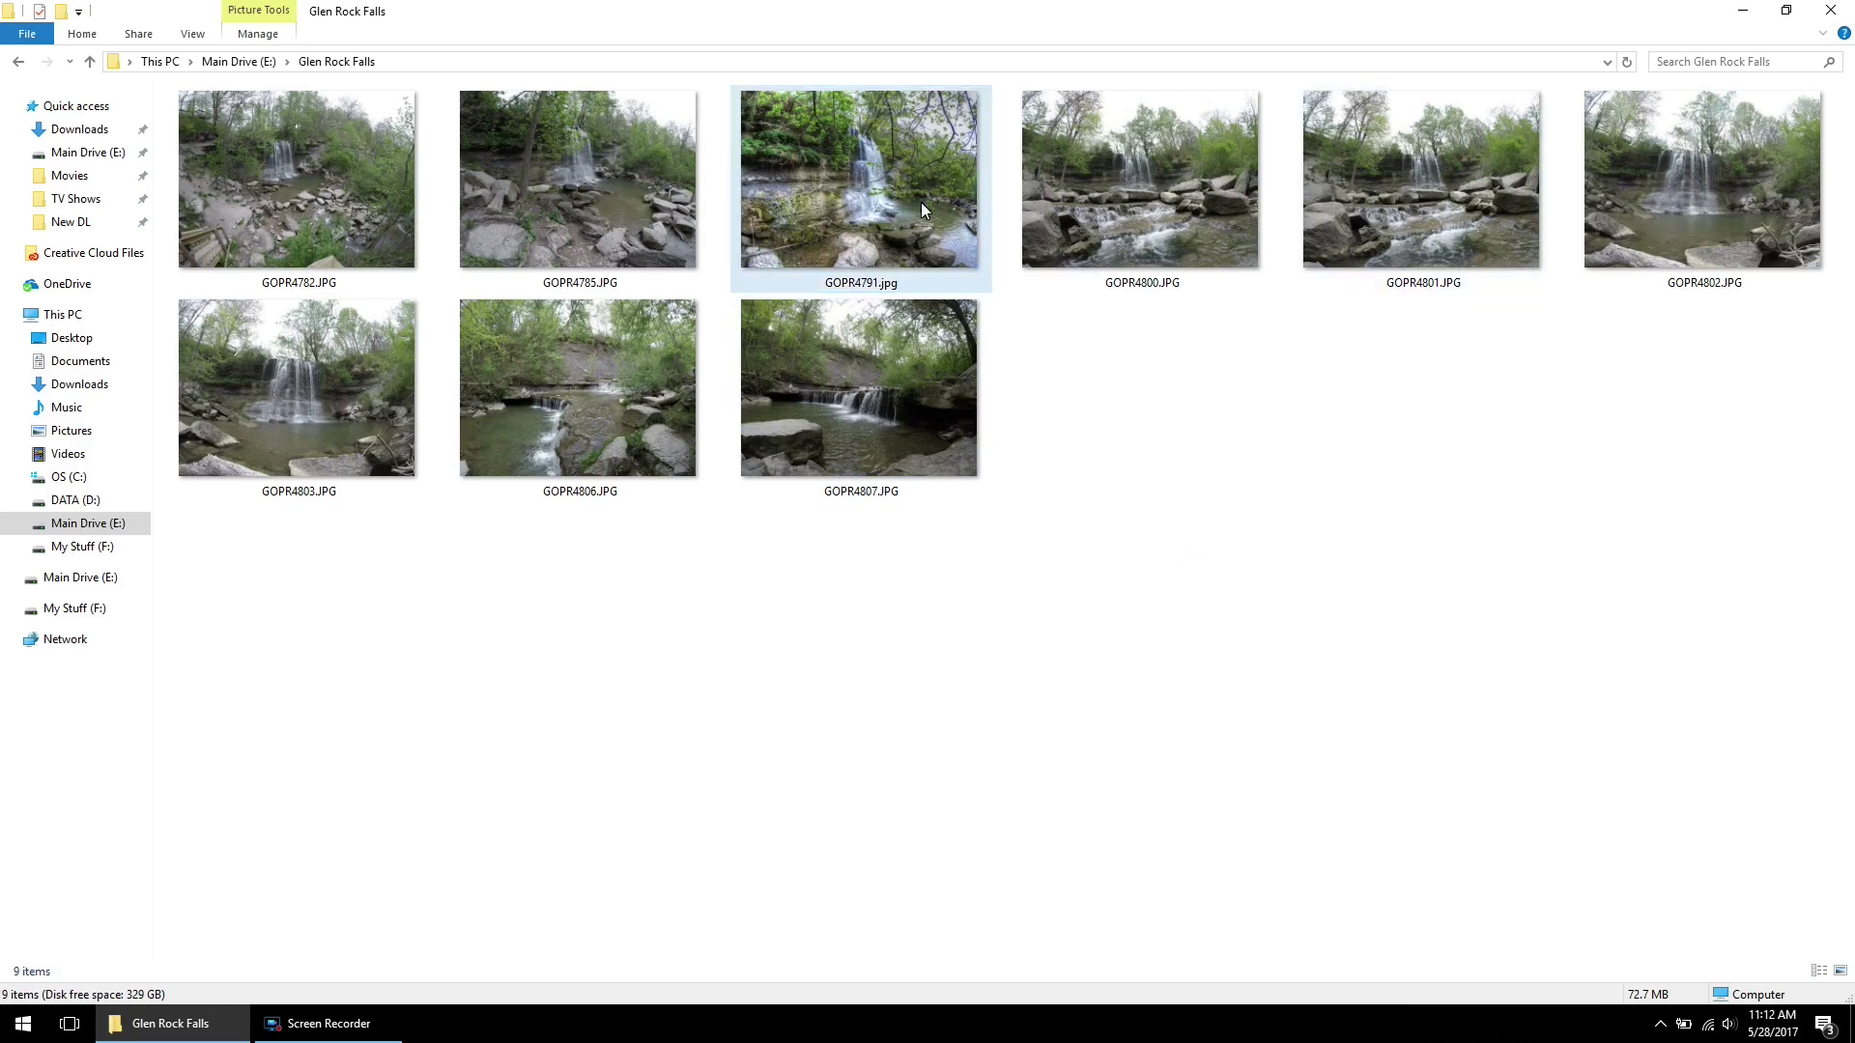
pyautogui.rightClick(808, 199)
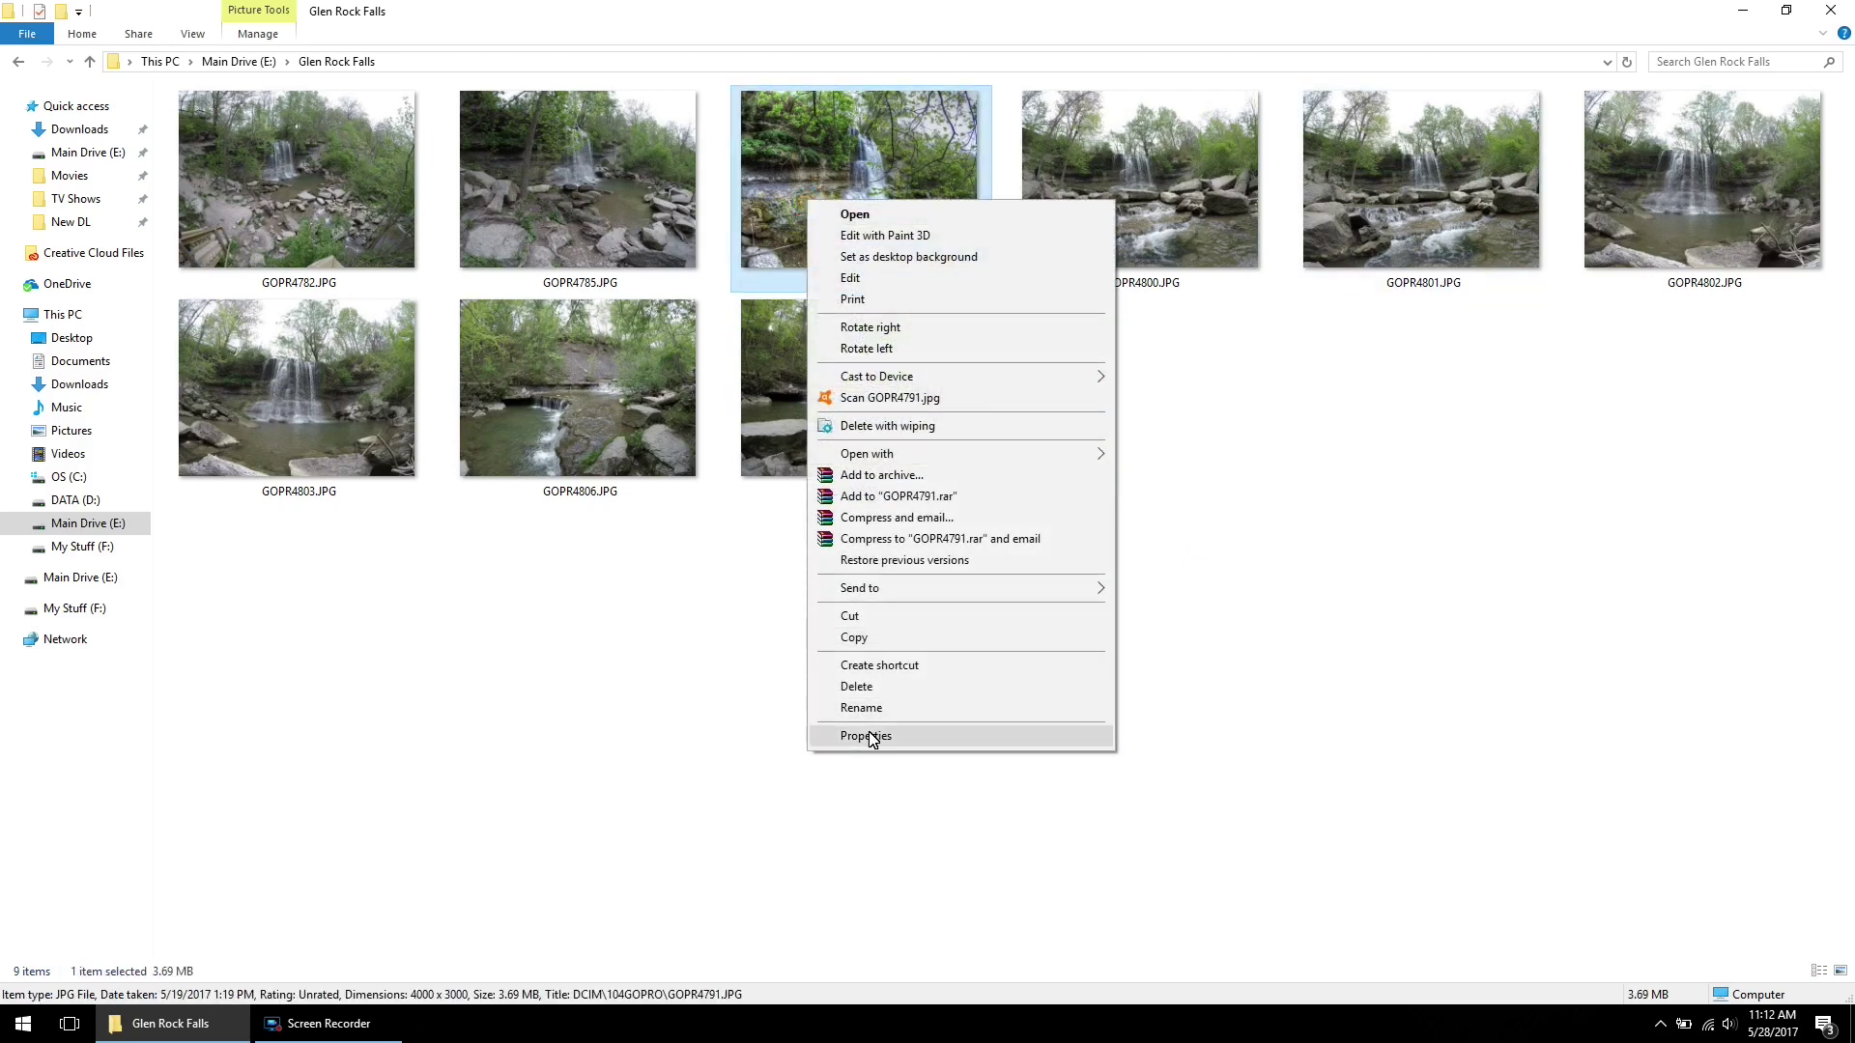
pyautogui.click(1052, 737)
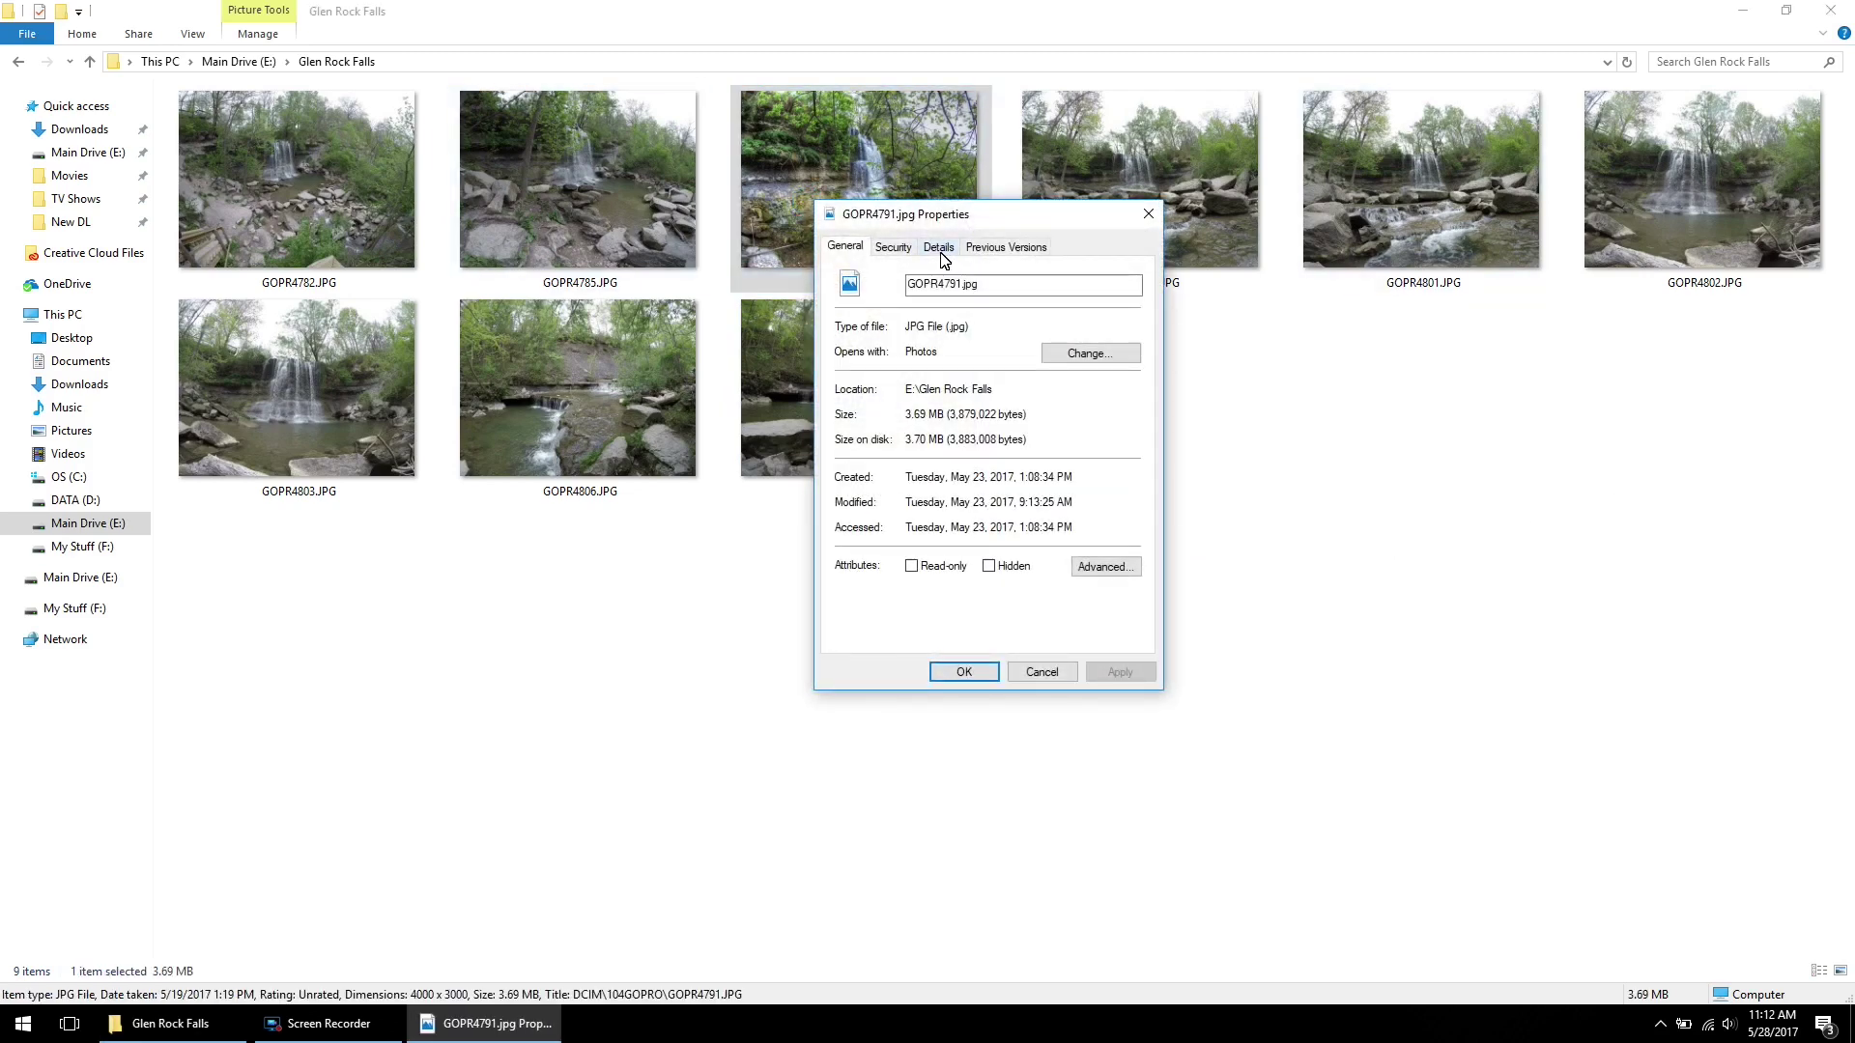
# Show GOPR4791.jpg's GPS latitude, longitude and altitude on the Details tab.
pyautogui.click(940, 249)
pyautogui.scroll(-5, 1067, 473)
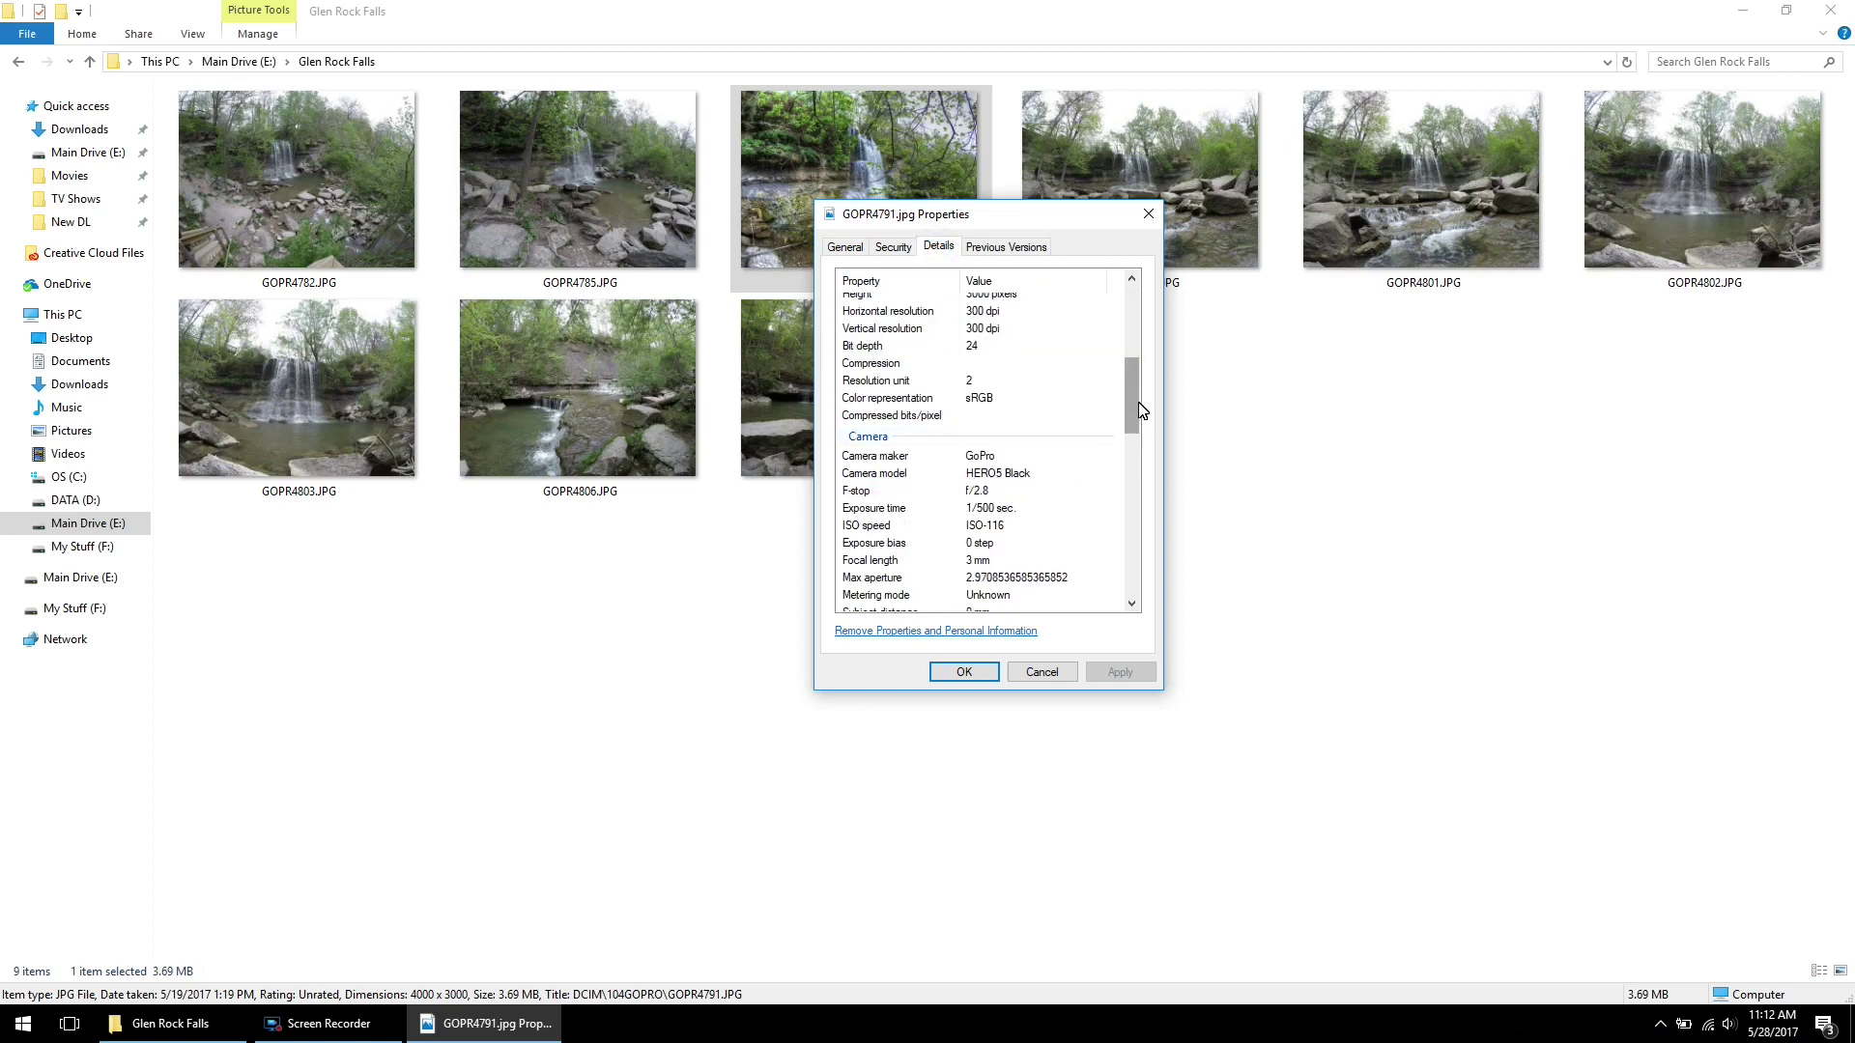
pyautogui.moveTo(1139, 403); pyautogui.dragTo(1121, 526)
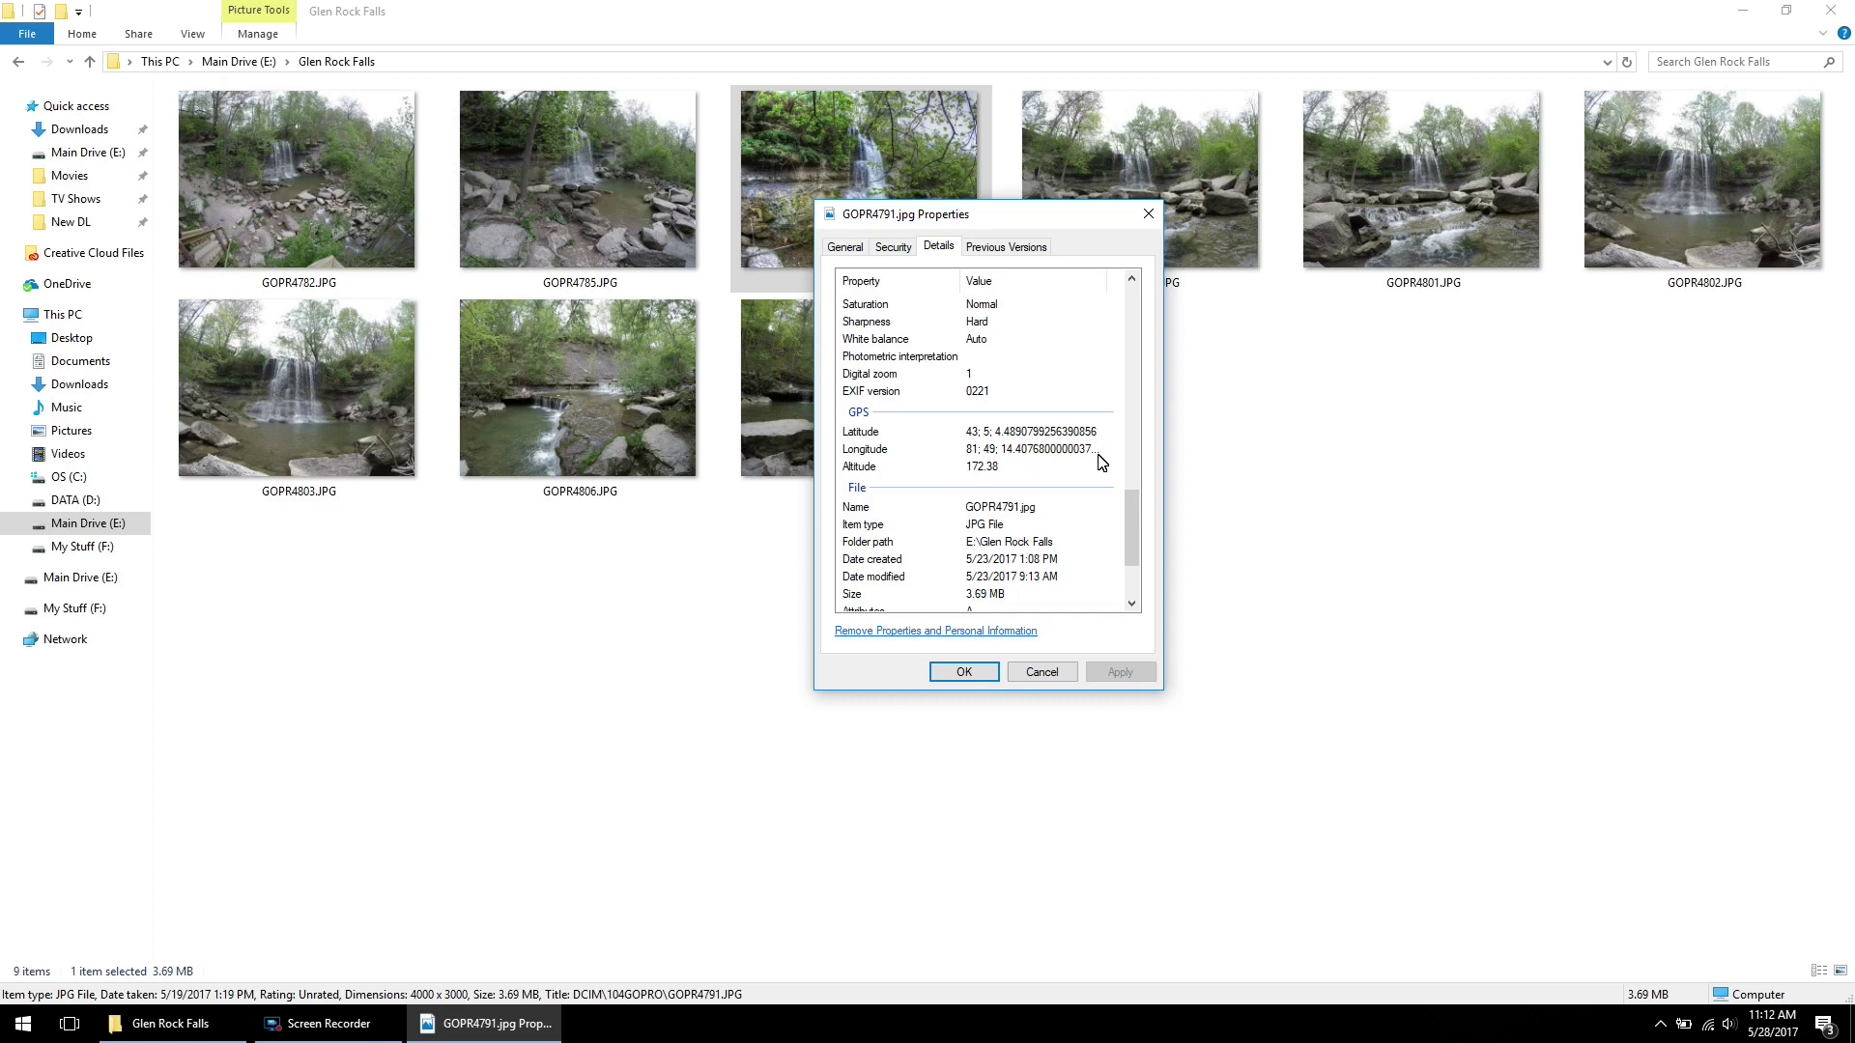
# Close the Properties dialog and clear the photo selection in the Glen Rock Falls folder.
pyautogui.press('Escape')
pyautogui.press('Left')
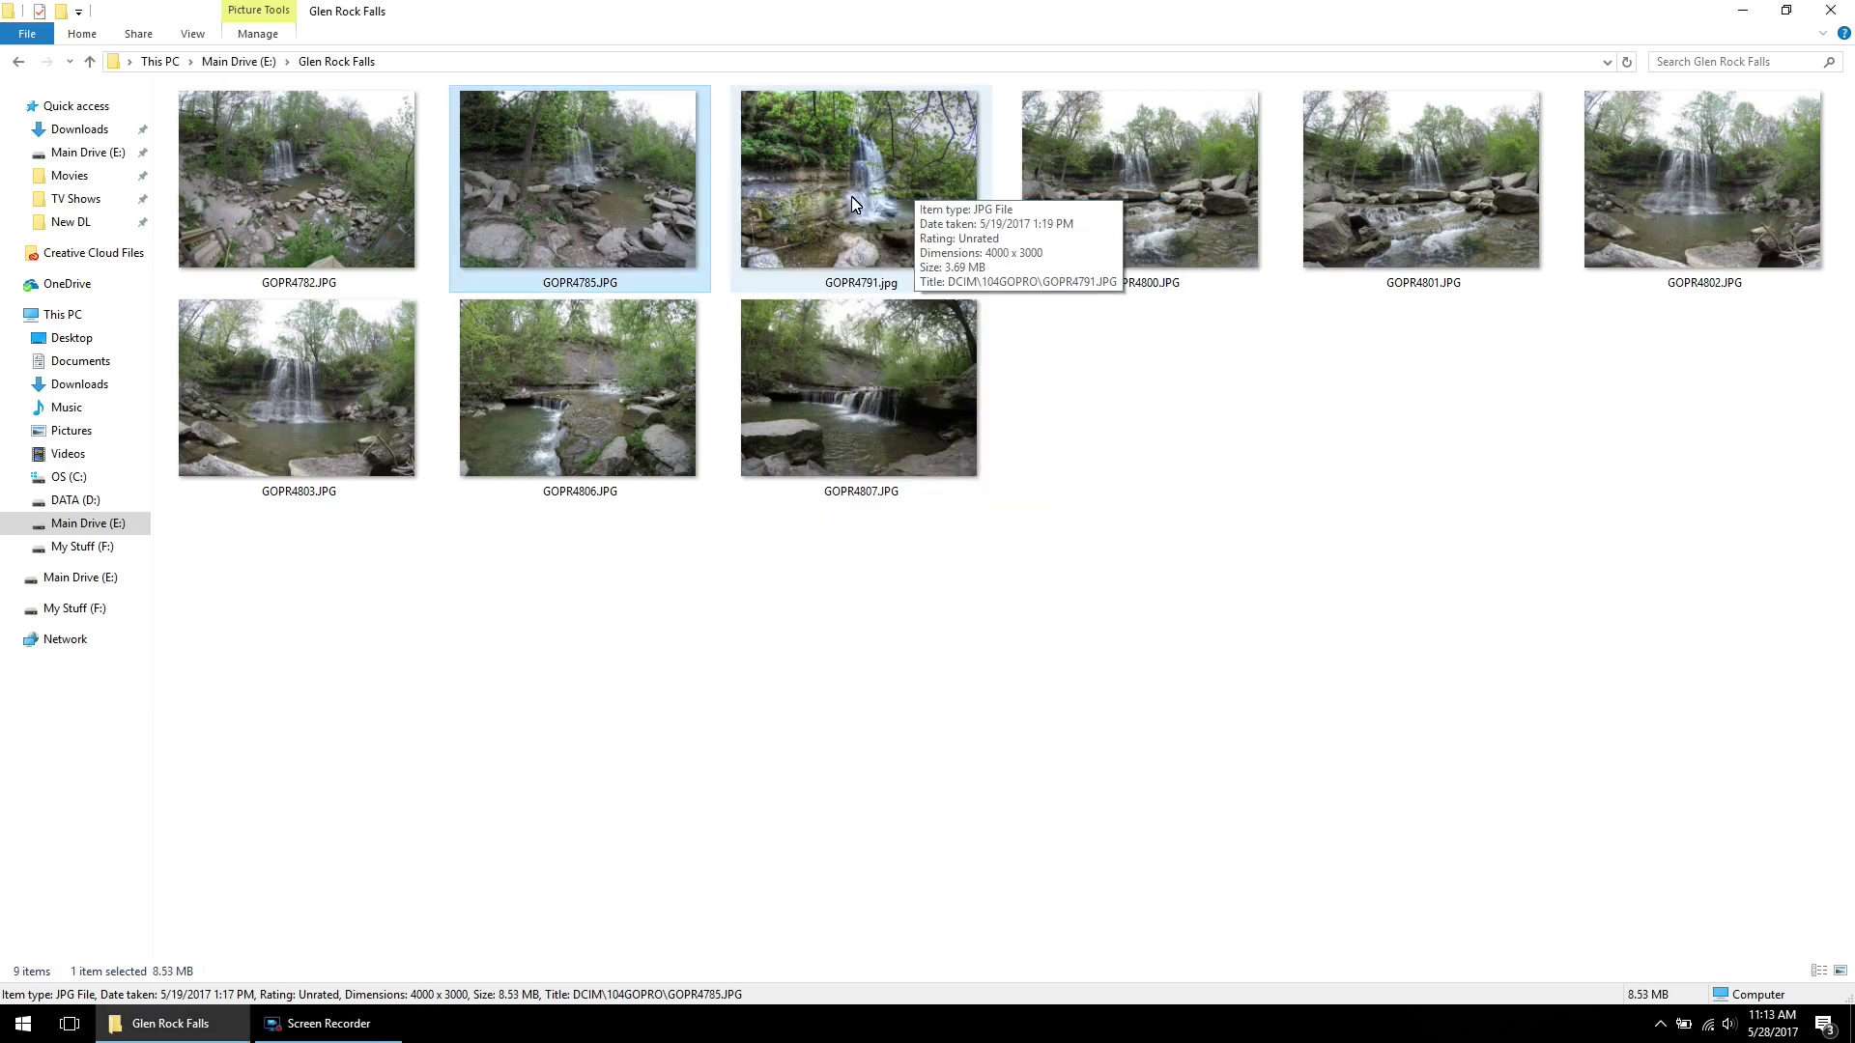
pyautogui.click(1172, 442)
pyautogui.moveTo(850, 227)
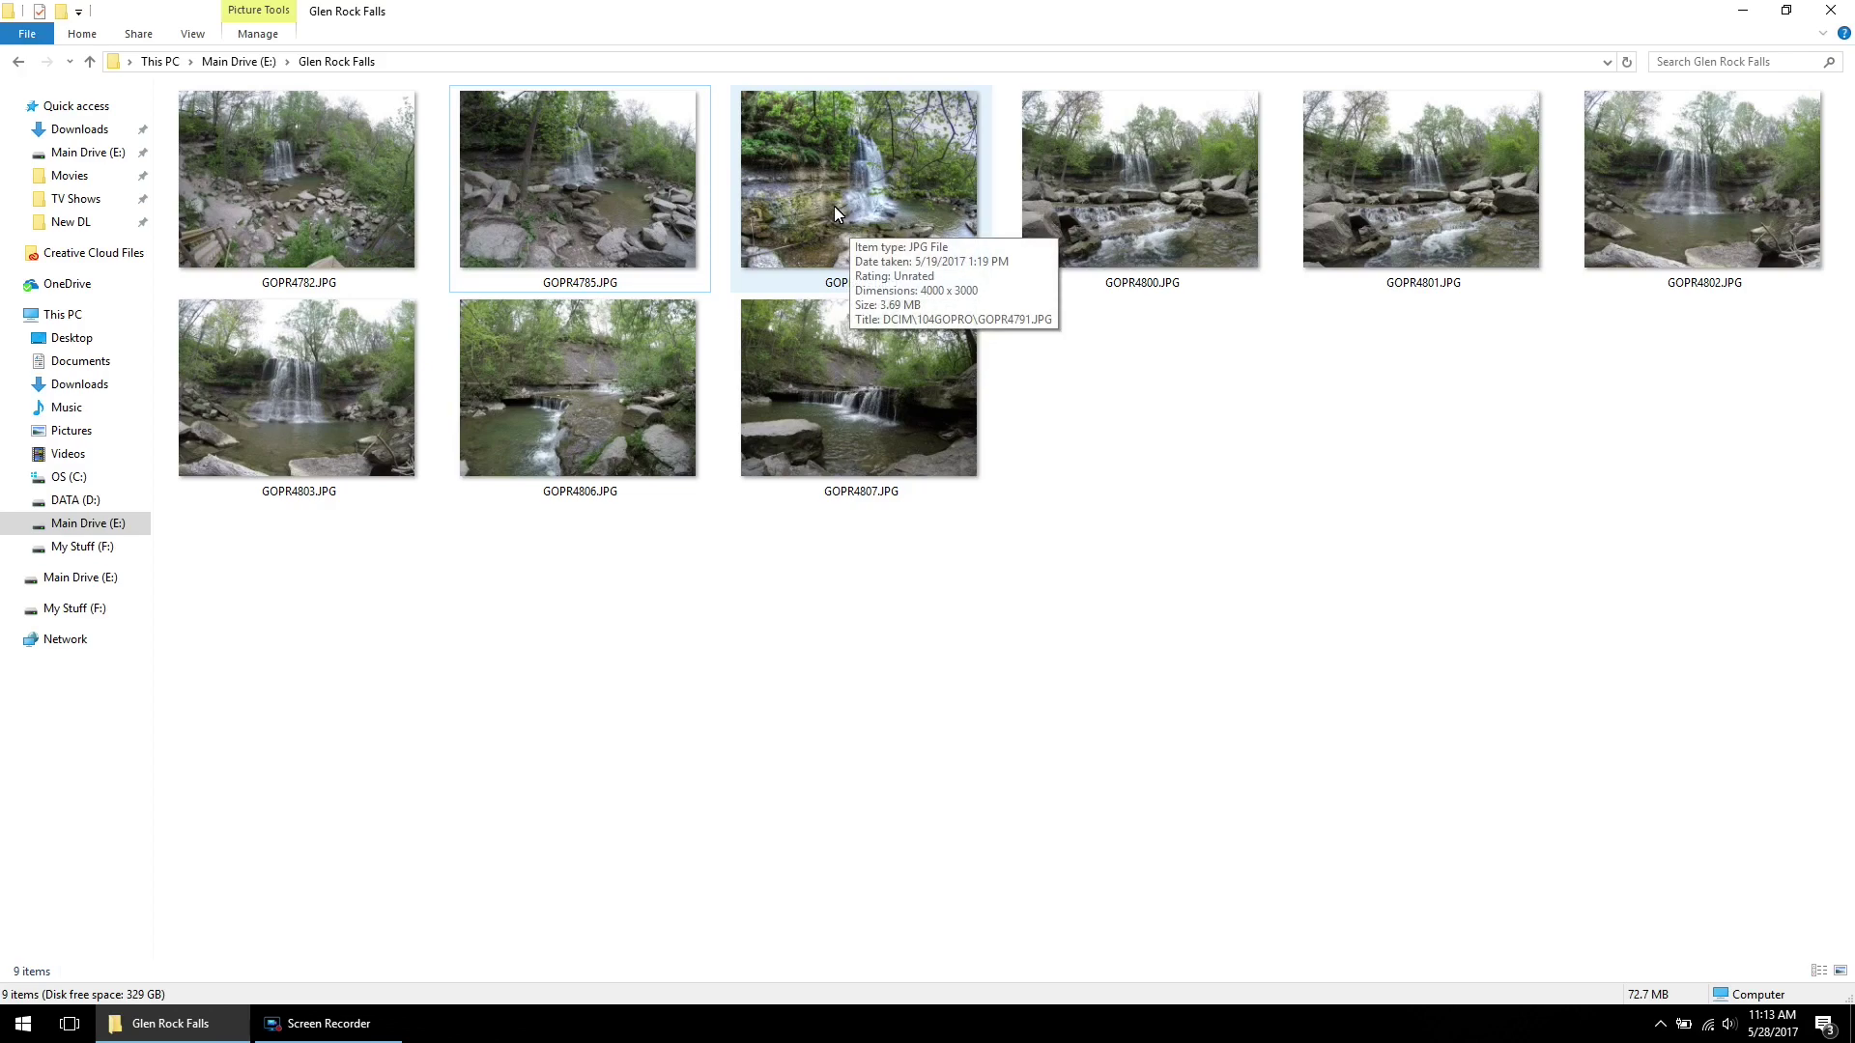
# View GOPR4791.jpg's File Info in Photos and open its Lambton Shores location in Maps.
pyautogui.doubleClick(836, 210)
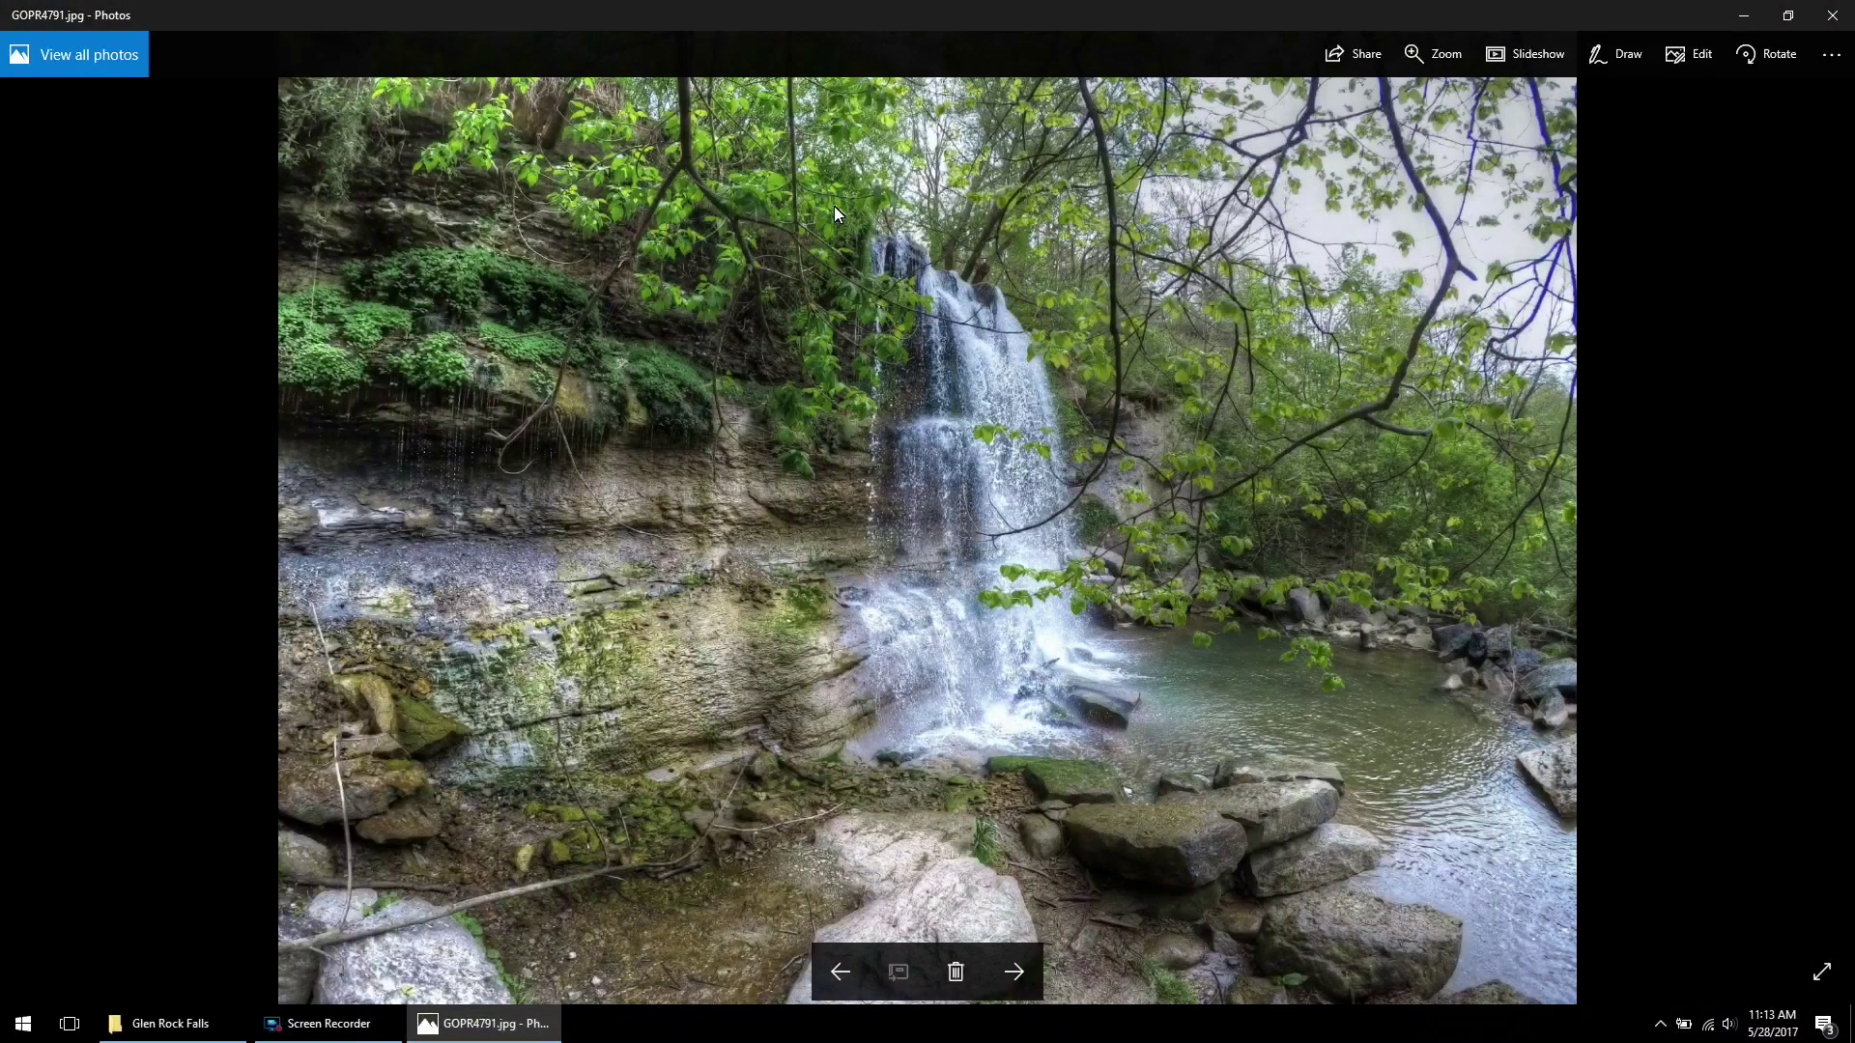
pyautogui.rightClick(45, 146)
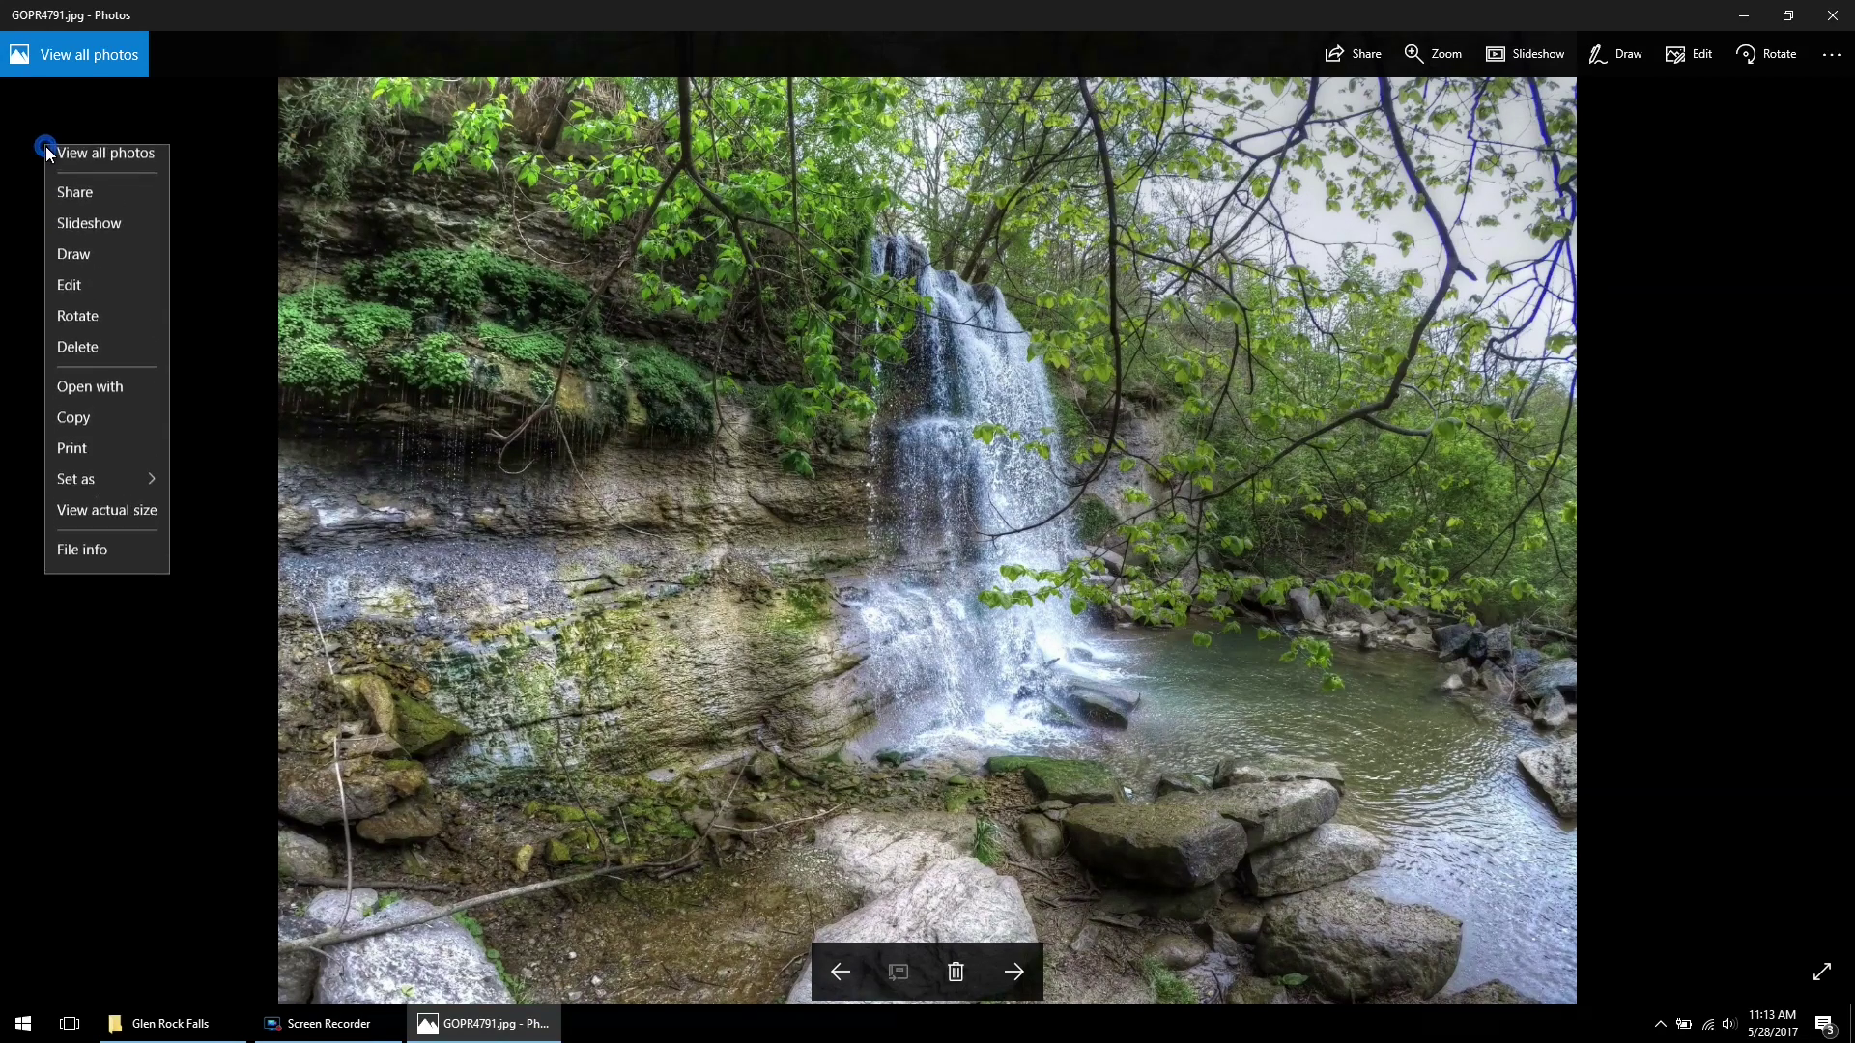
pyautogui.click(95, 566)
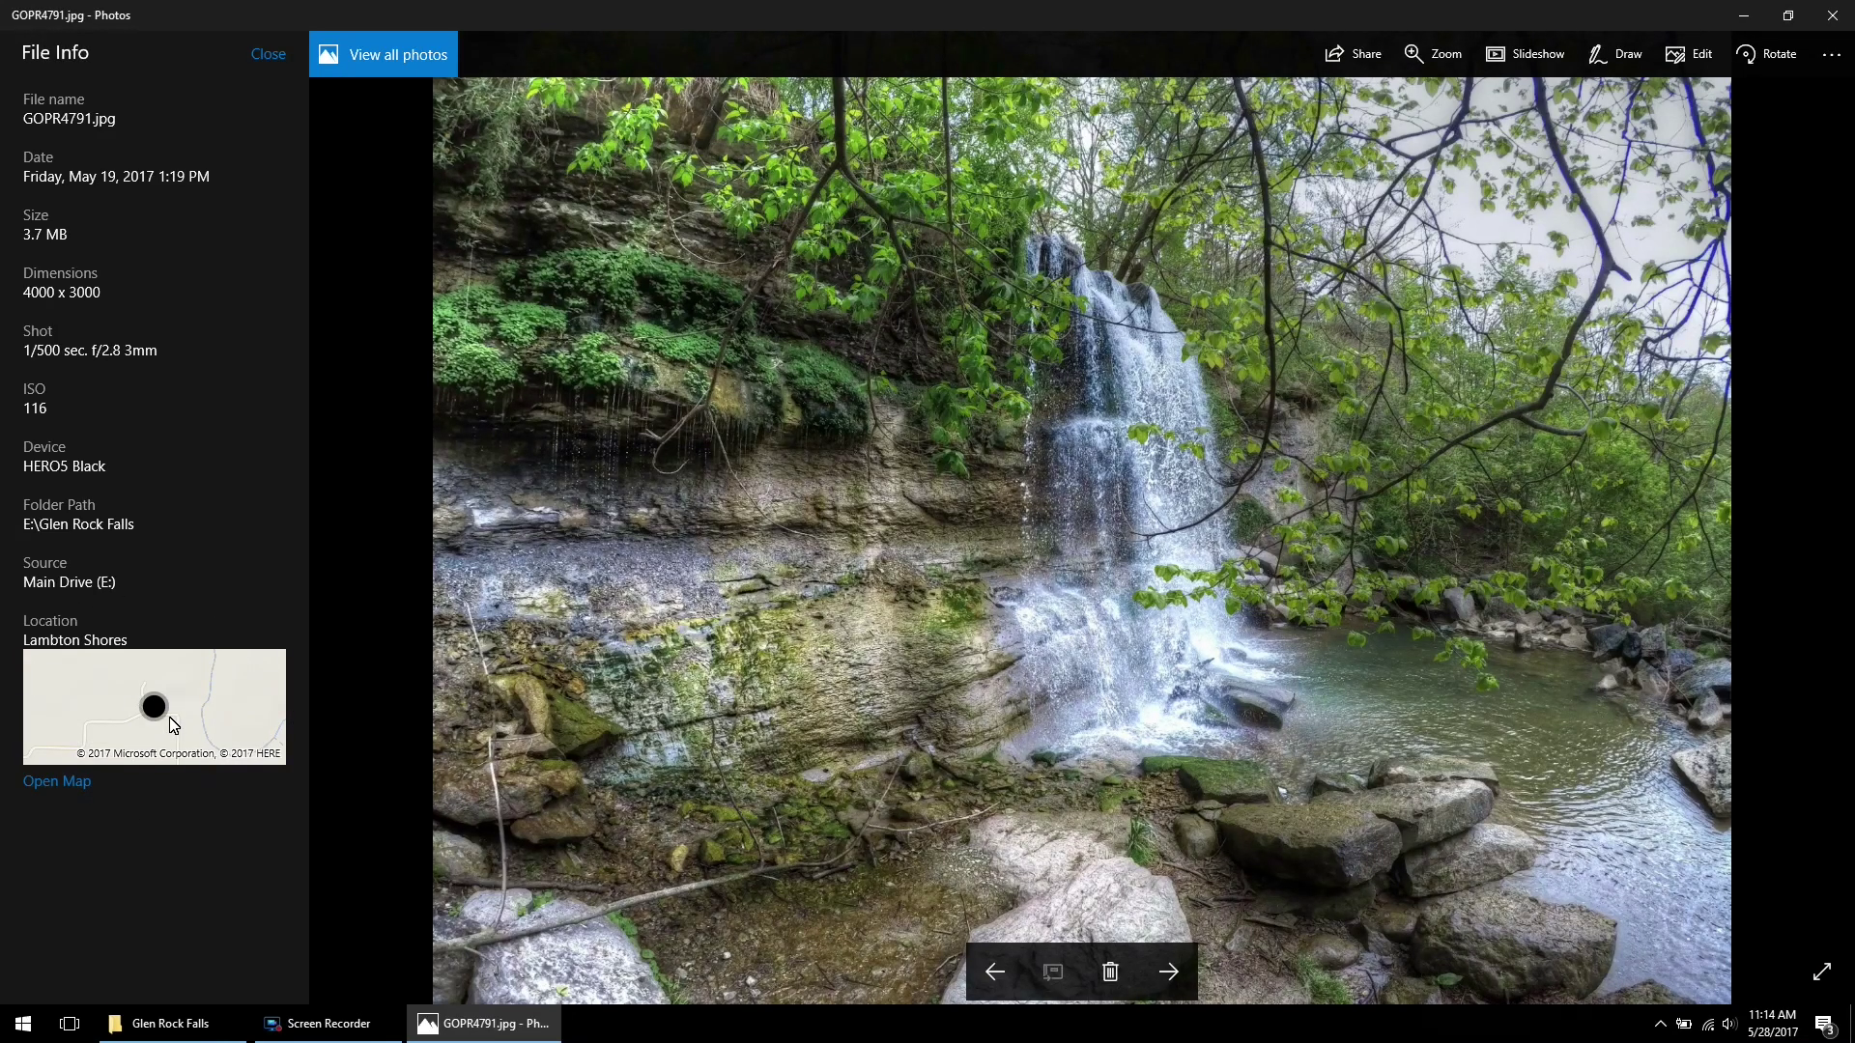
pyautogui.click(65, 780)
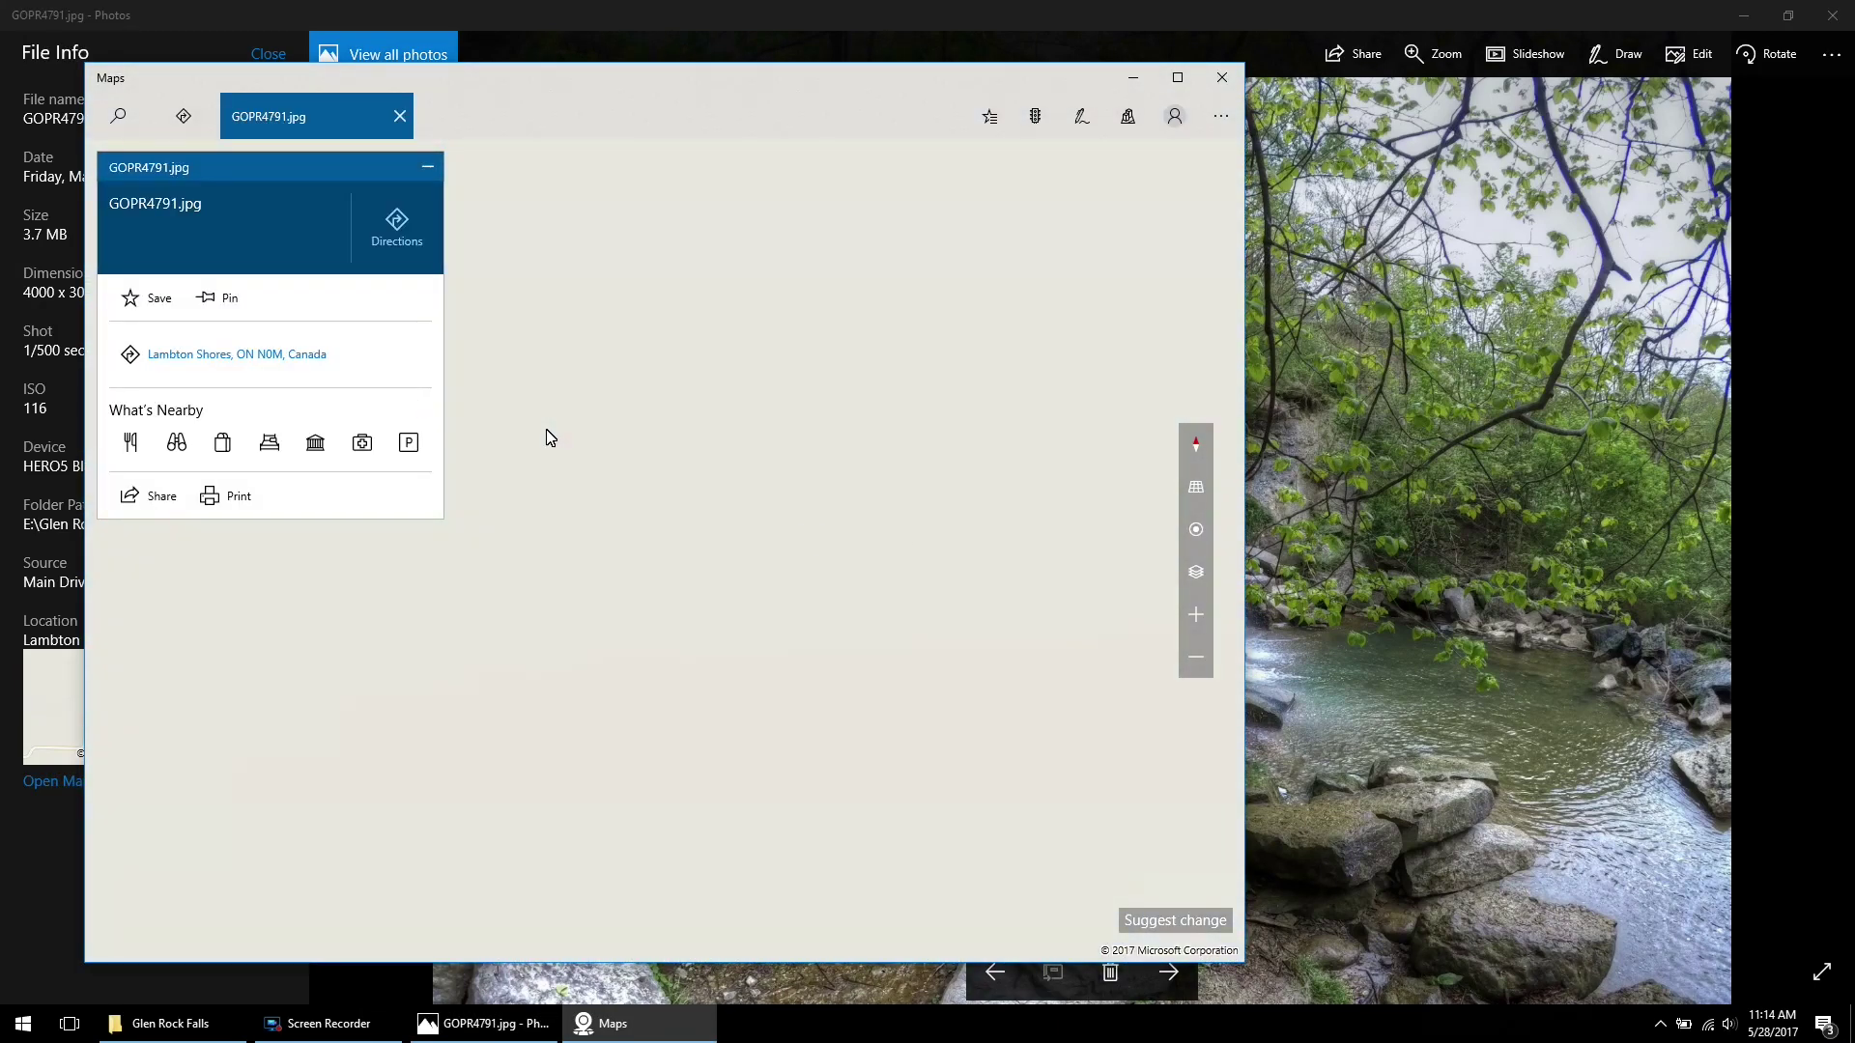
# Zoom out to southwestern Ontario, then back in on the pin beside Rock Glen Conservation Area.
pyautogui.scroll(-2, 834, 461)
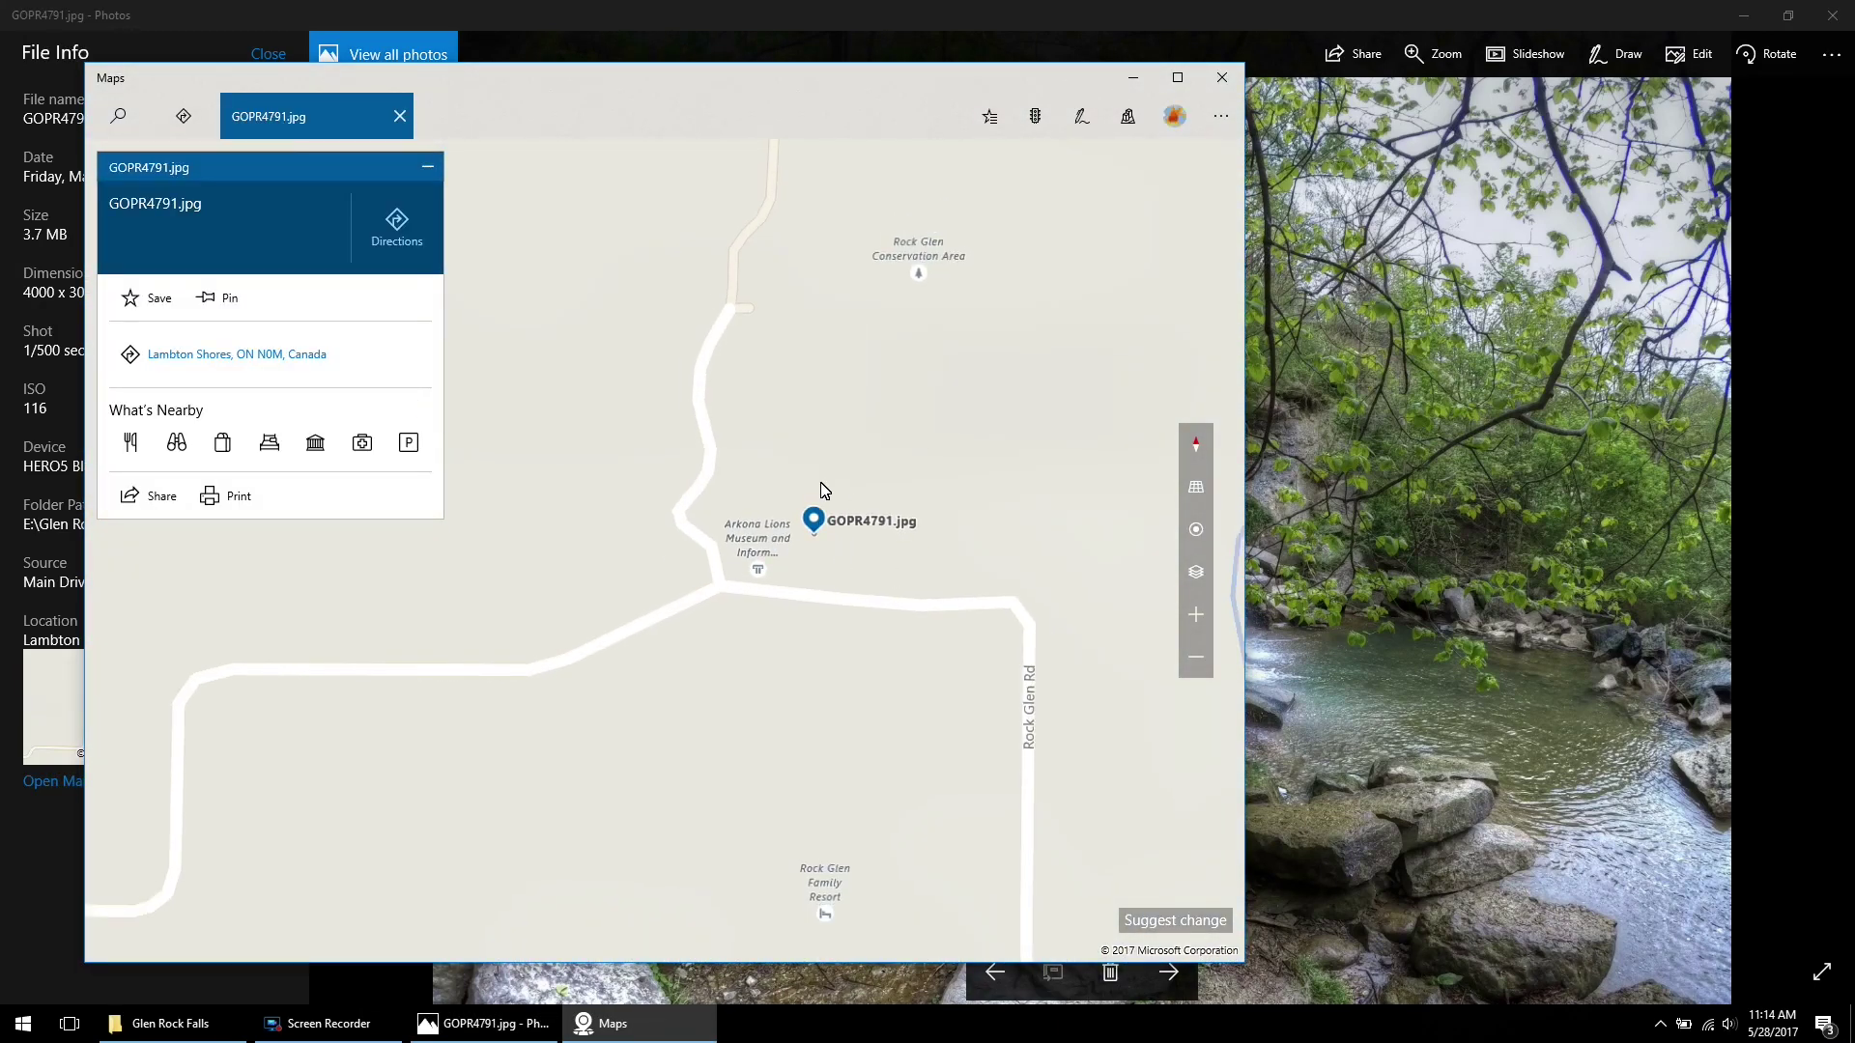
pyautogui.scroll(-2, 847, 477)
pyautogui.scroll(-5, 848, 480)
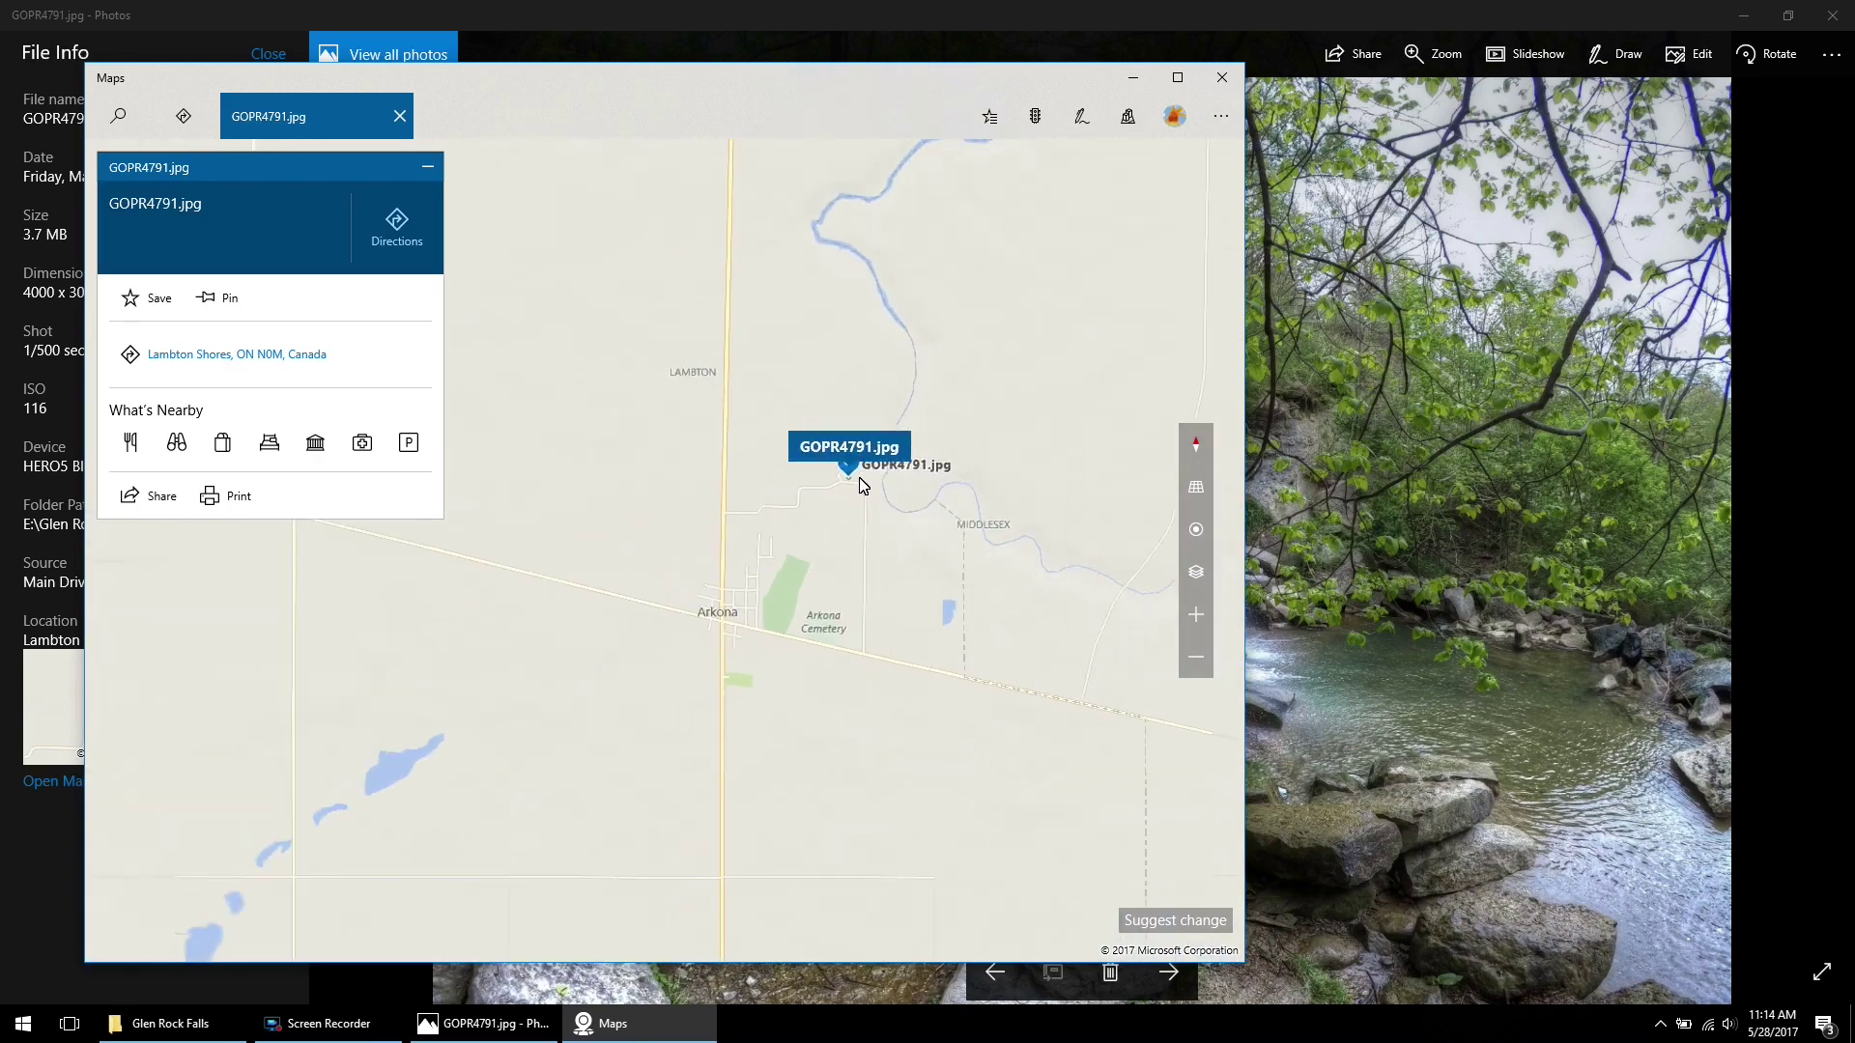
pyautogui.scroll(-5, 869, 483)
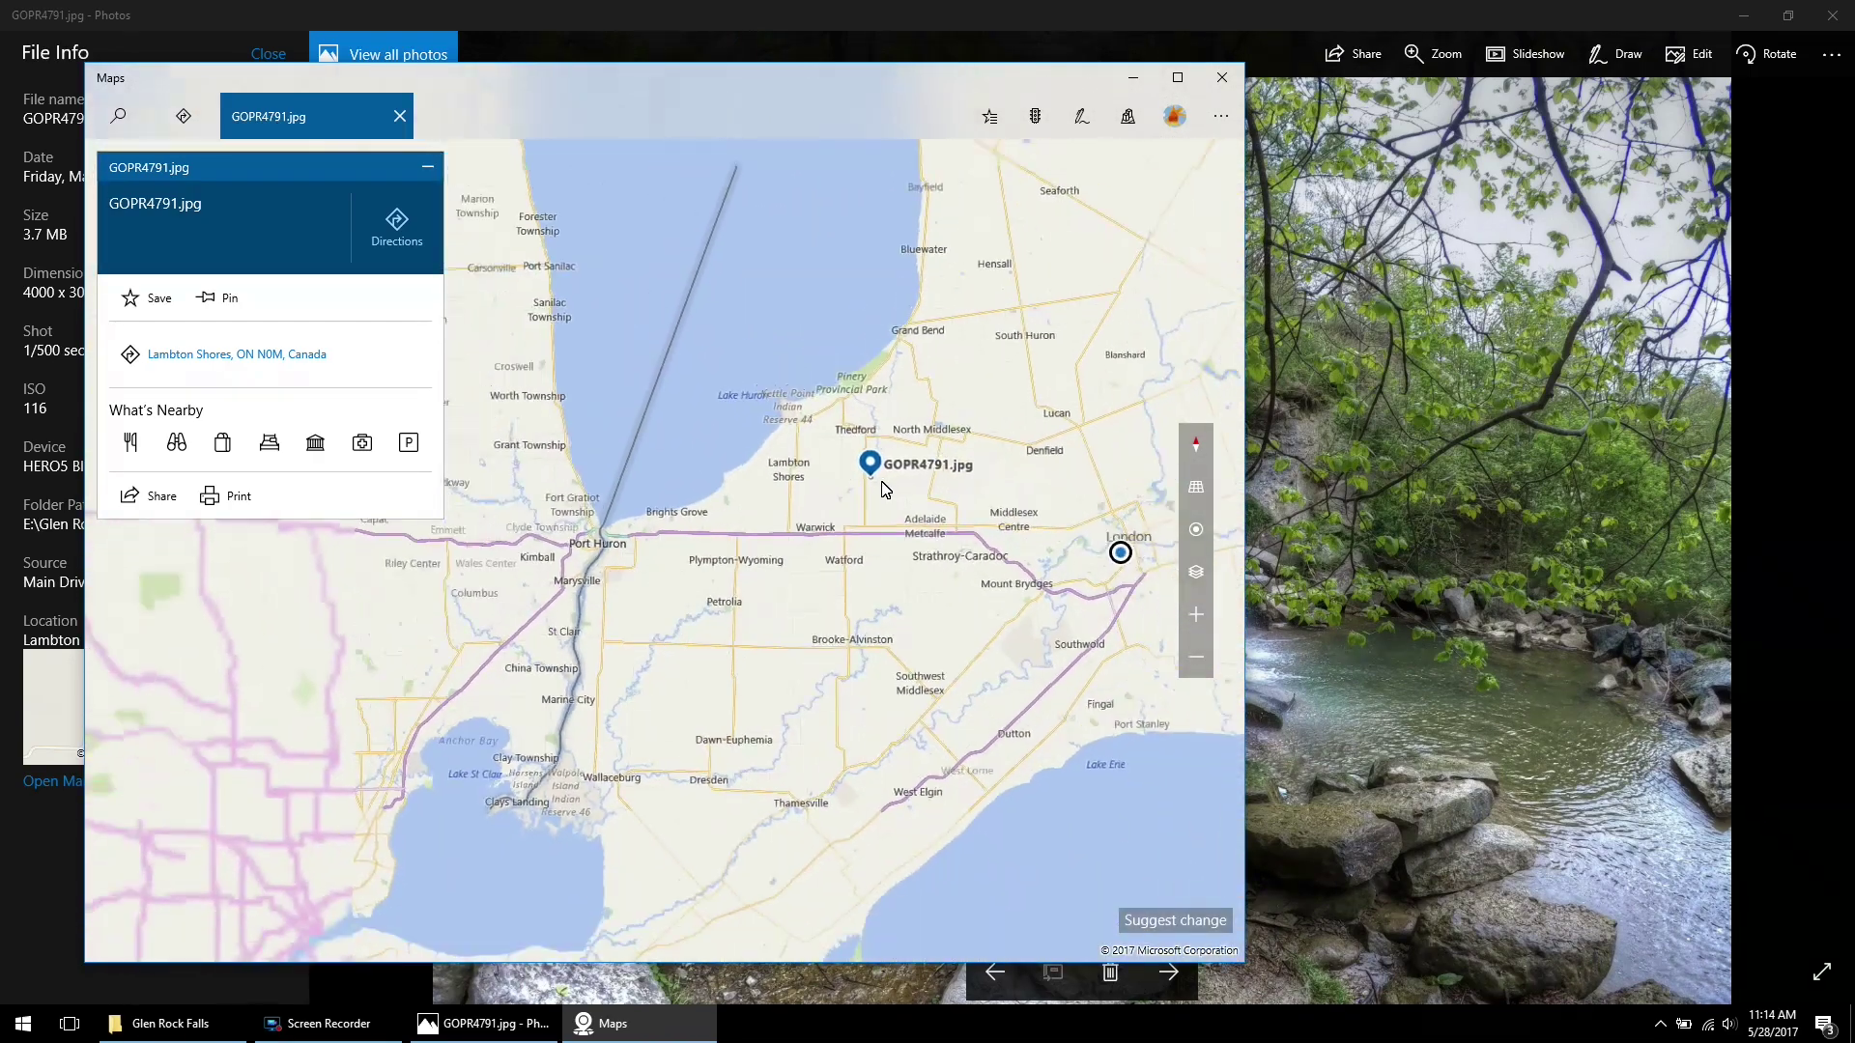
pyautogui.scroll(-3, 890, 491)
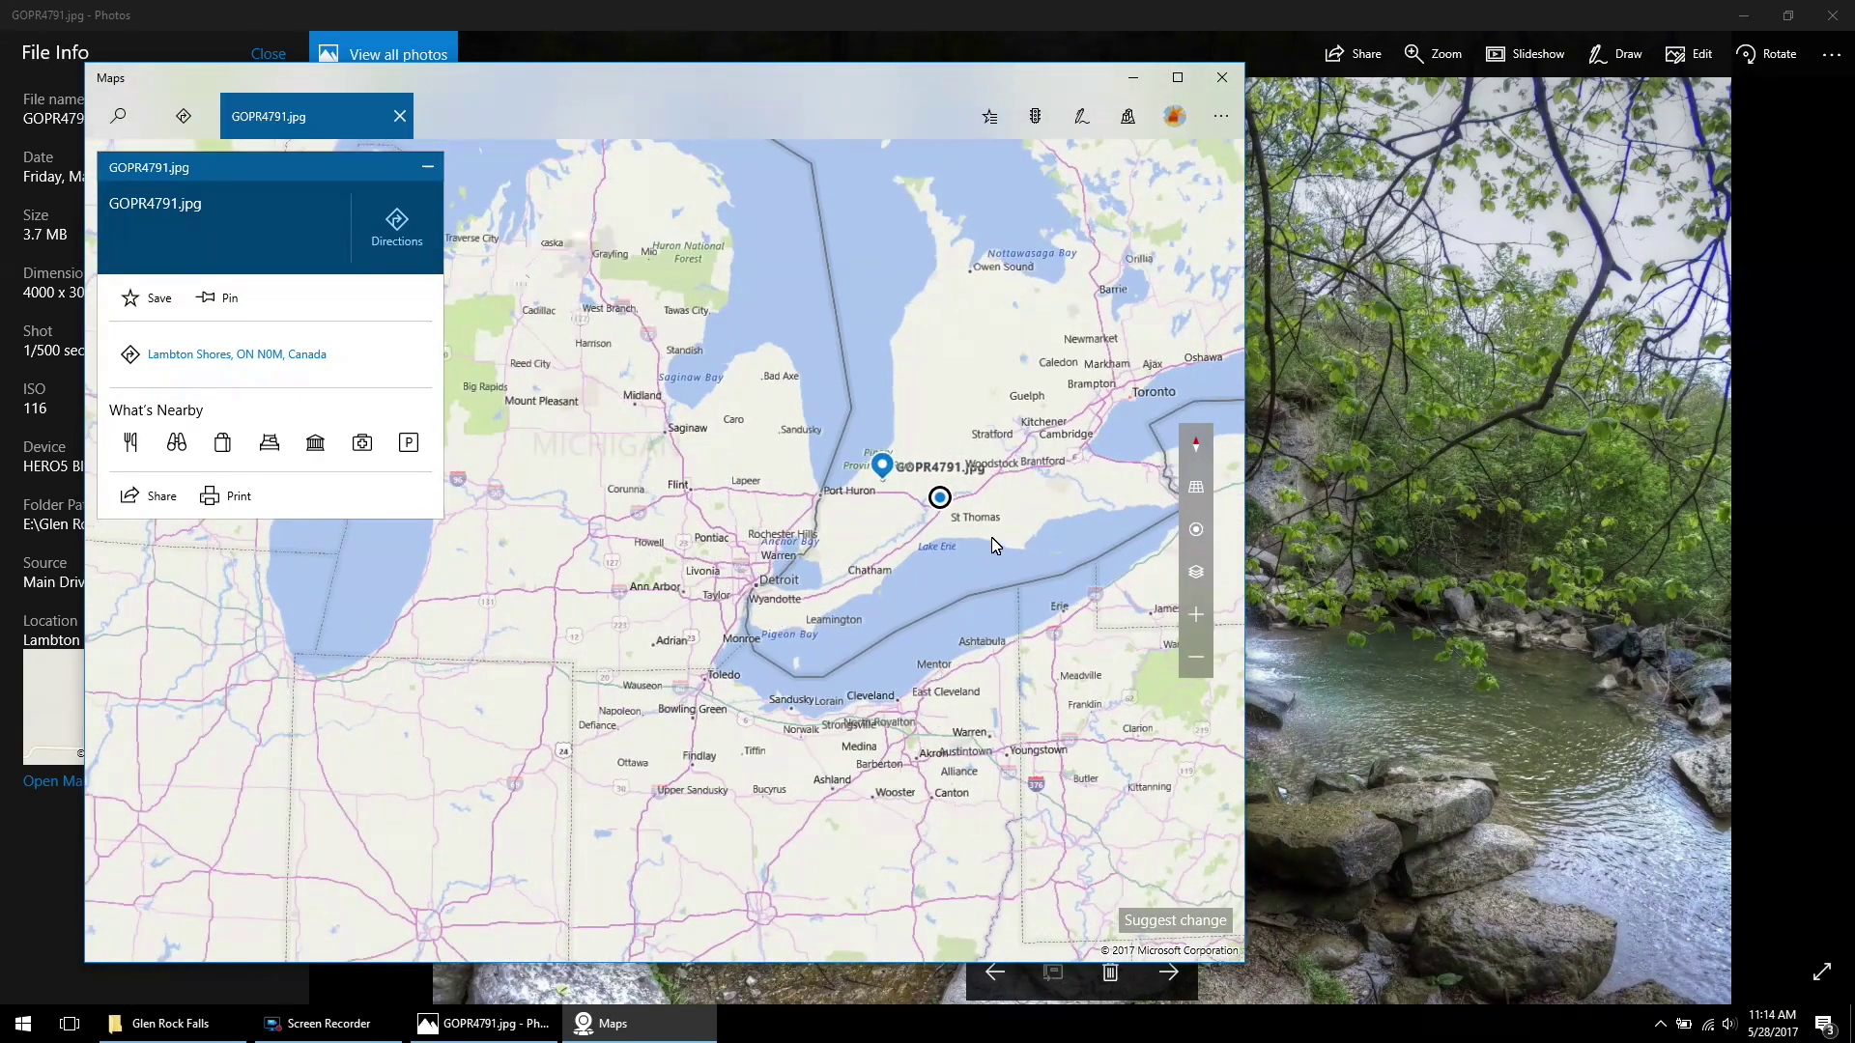
pyautogui.scroll(3, 941, 483)
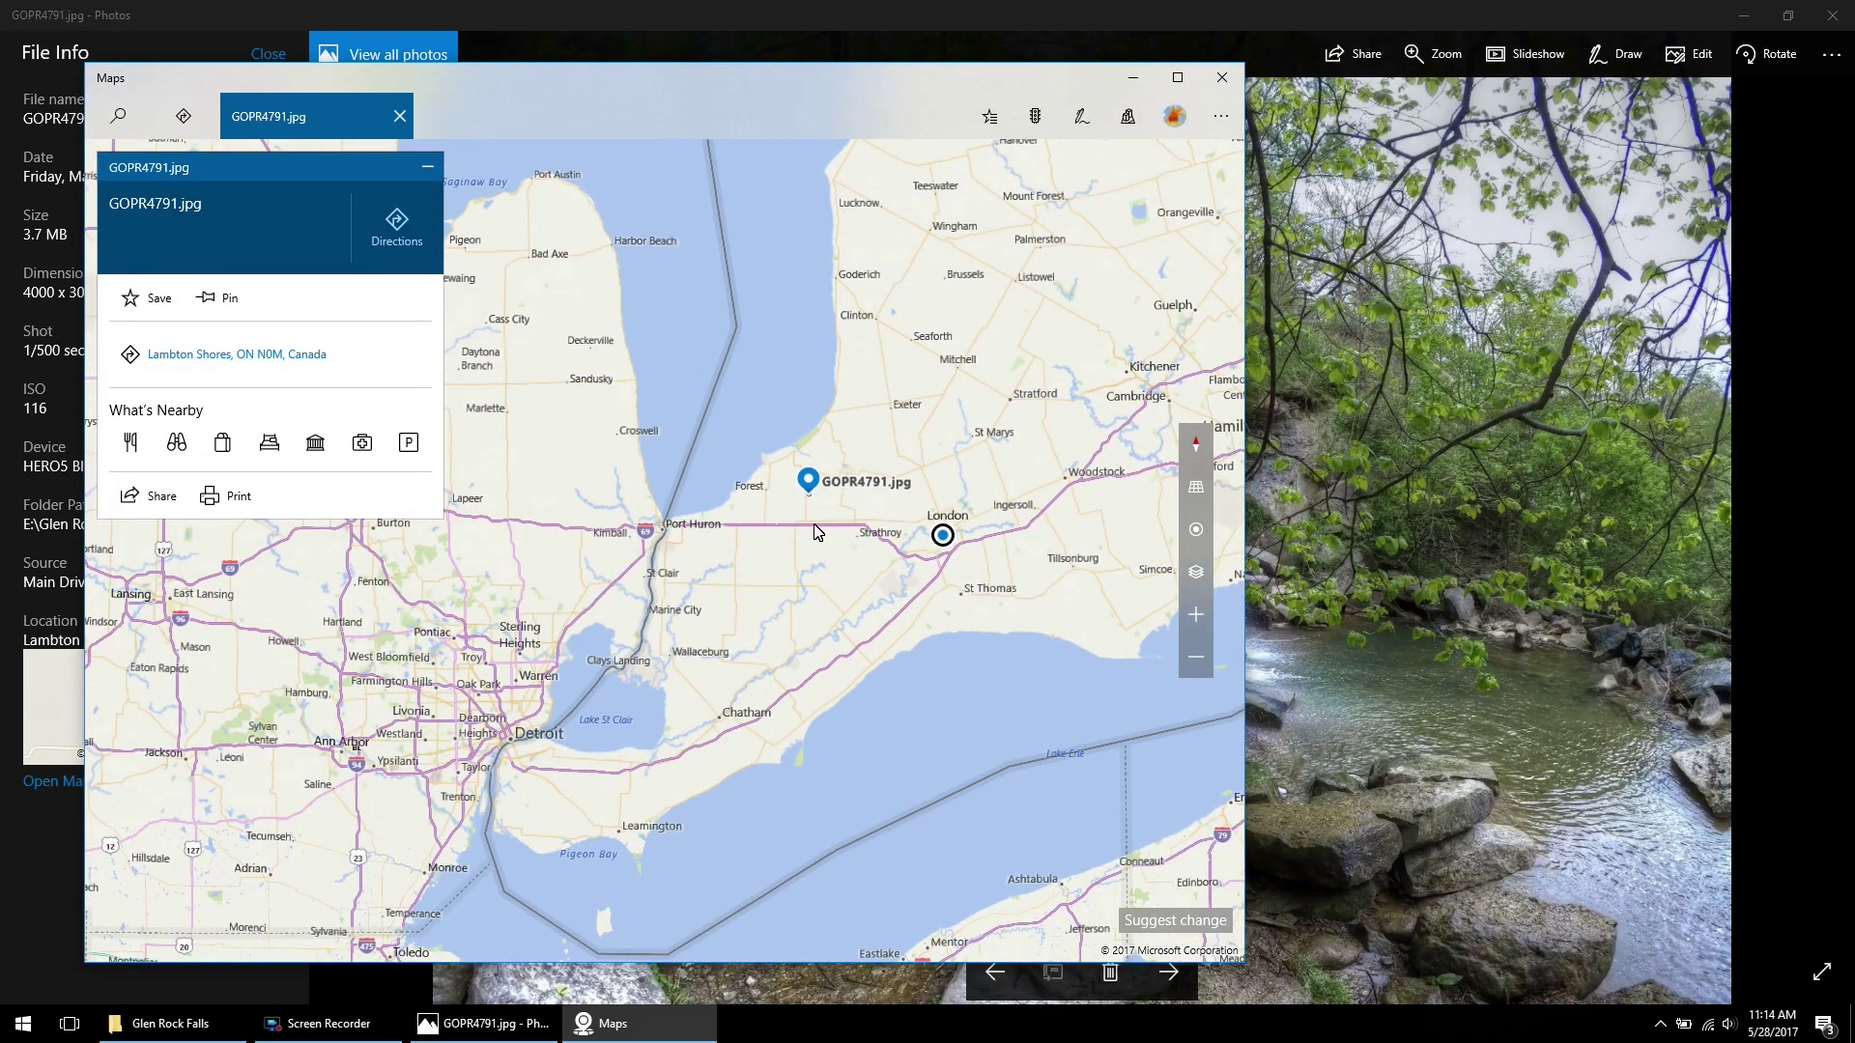
pyautogui.scroll(1, 809, 498)
pyautogui.scroll(5, 809, 498)
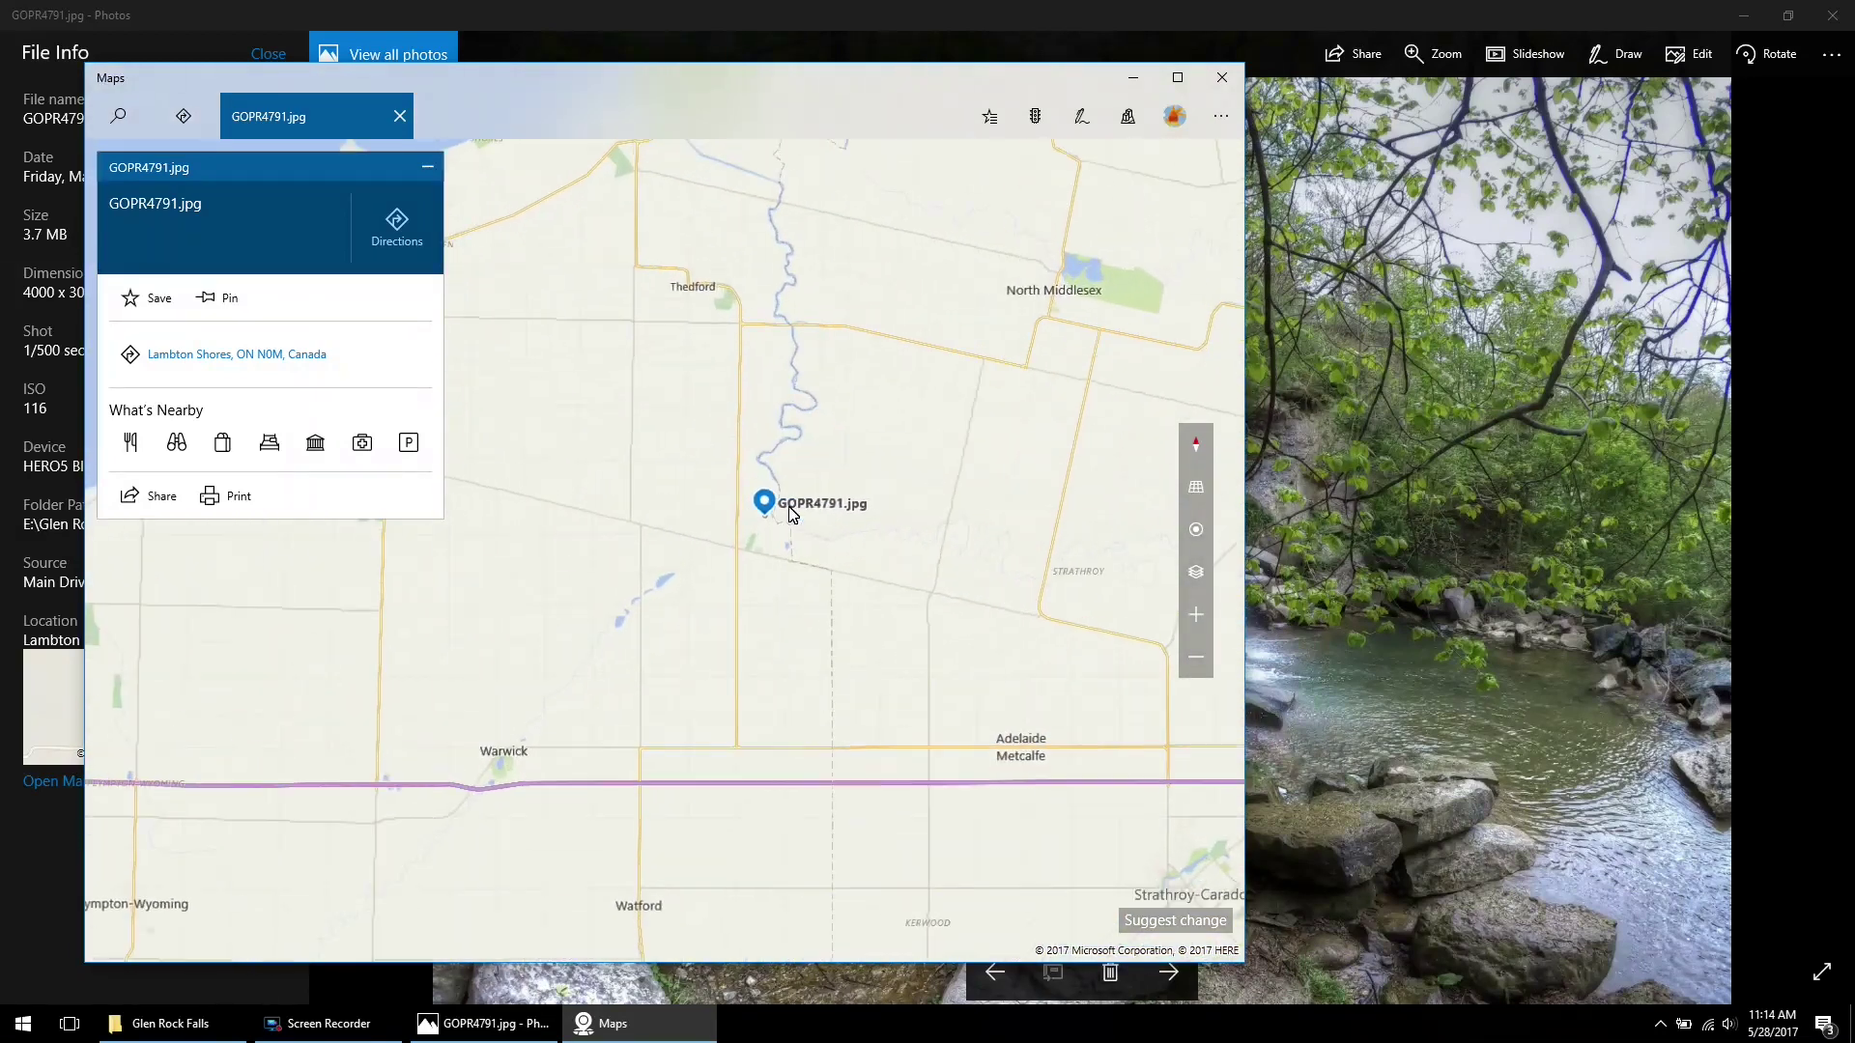
pyautogui.scroll(4, 715, 559)
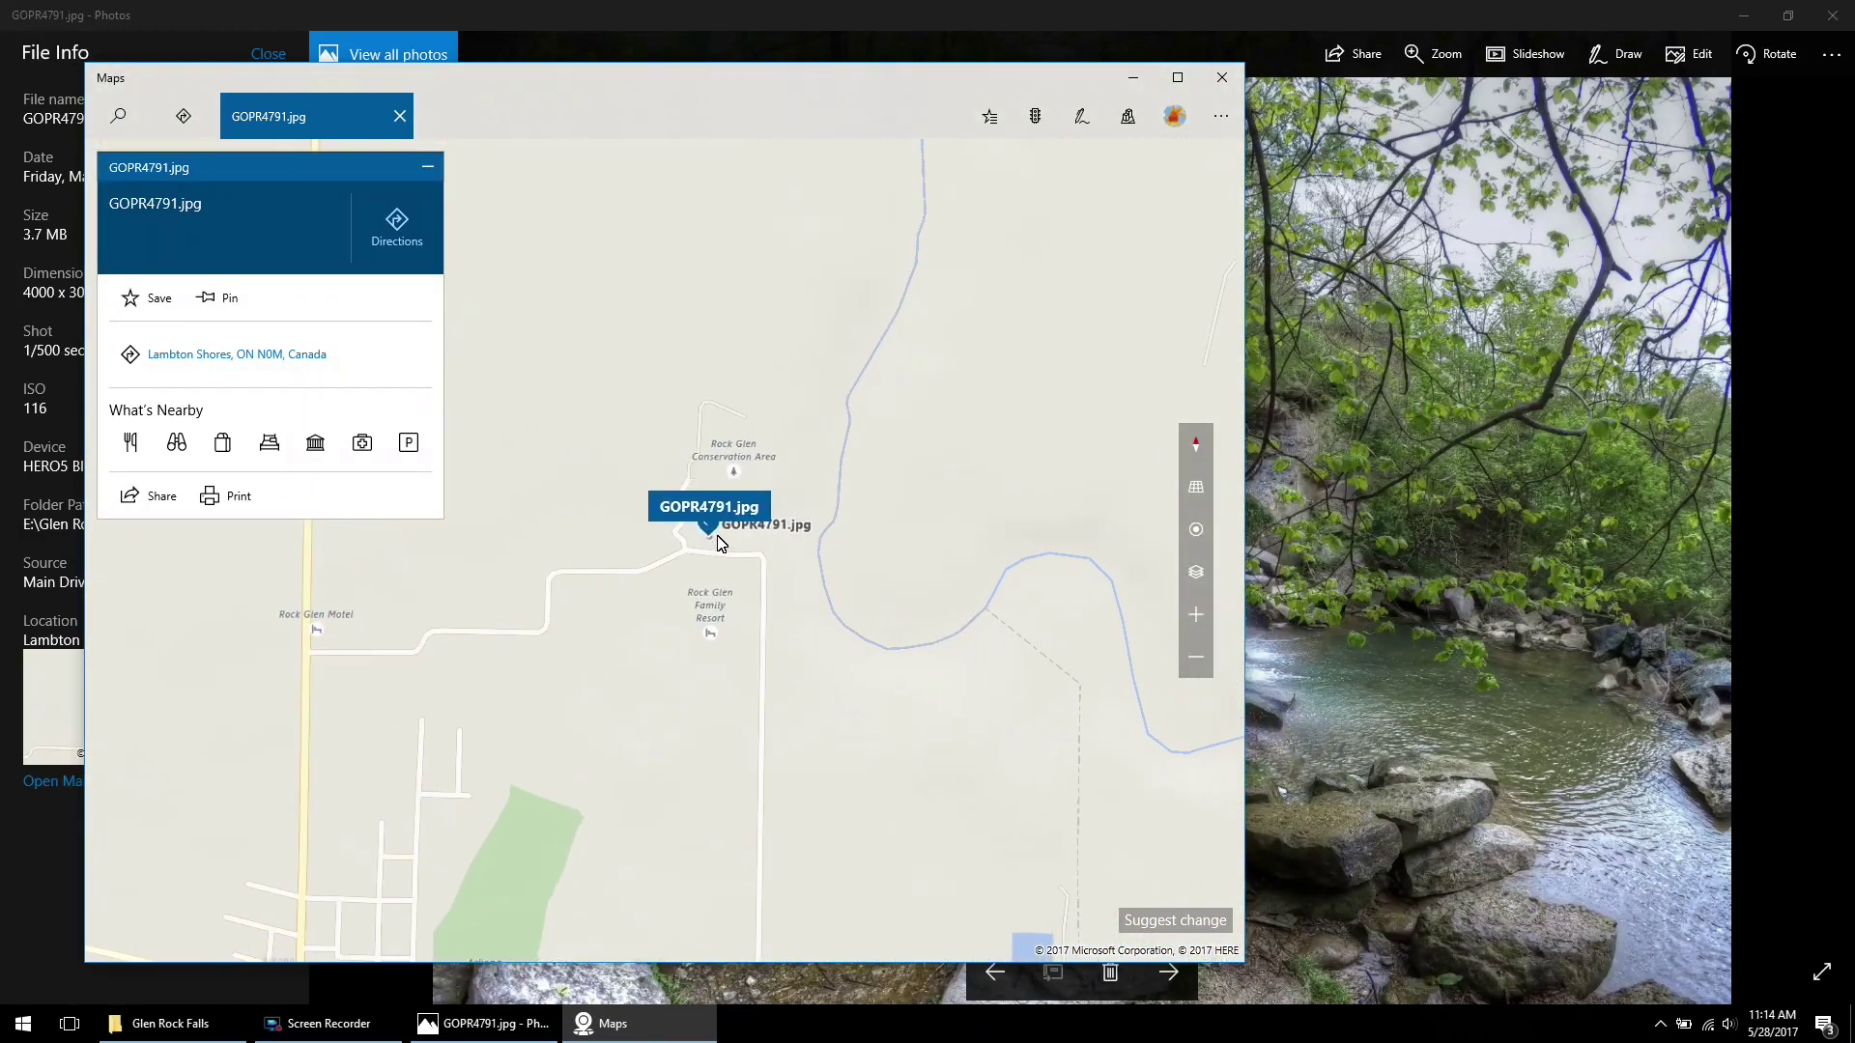
pyautogui.scroll(1, 715, 541)
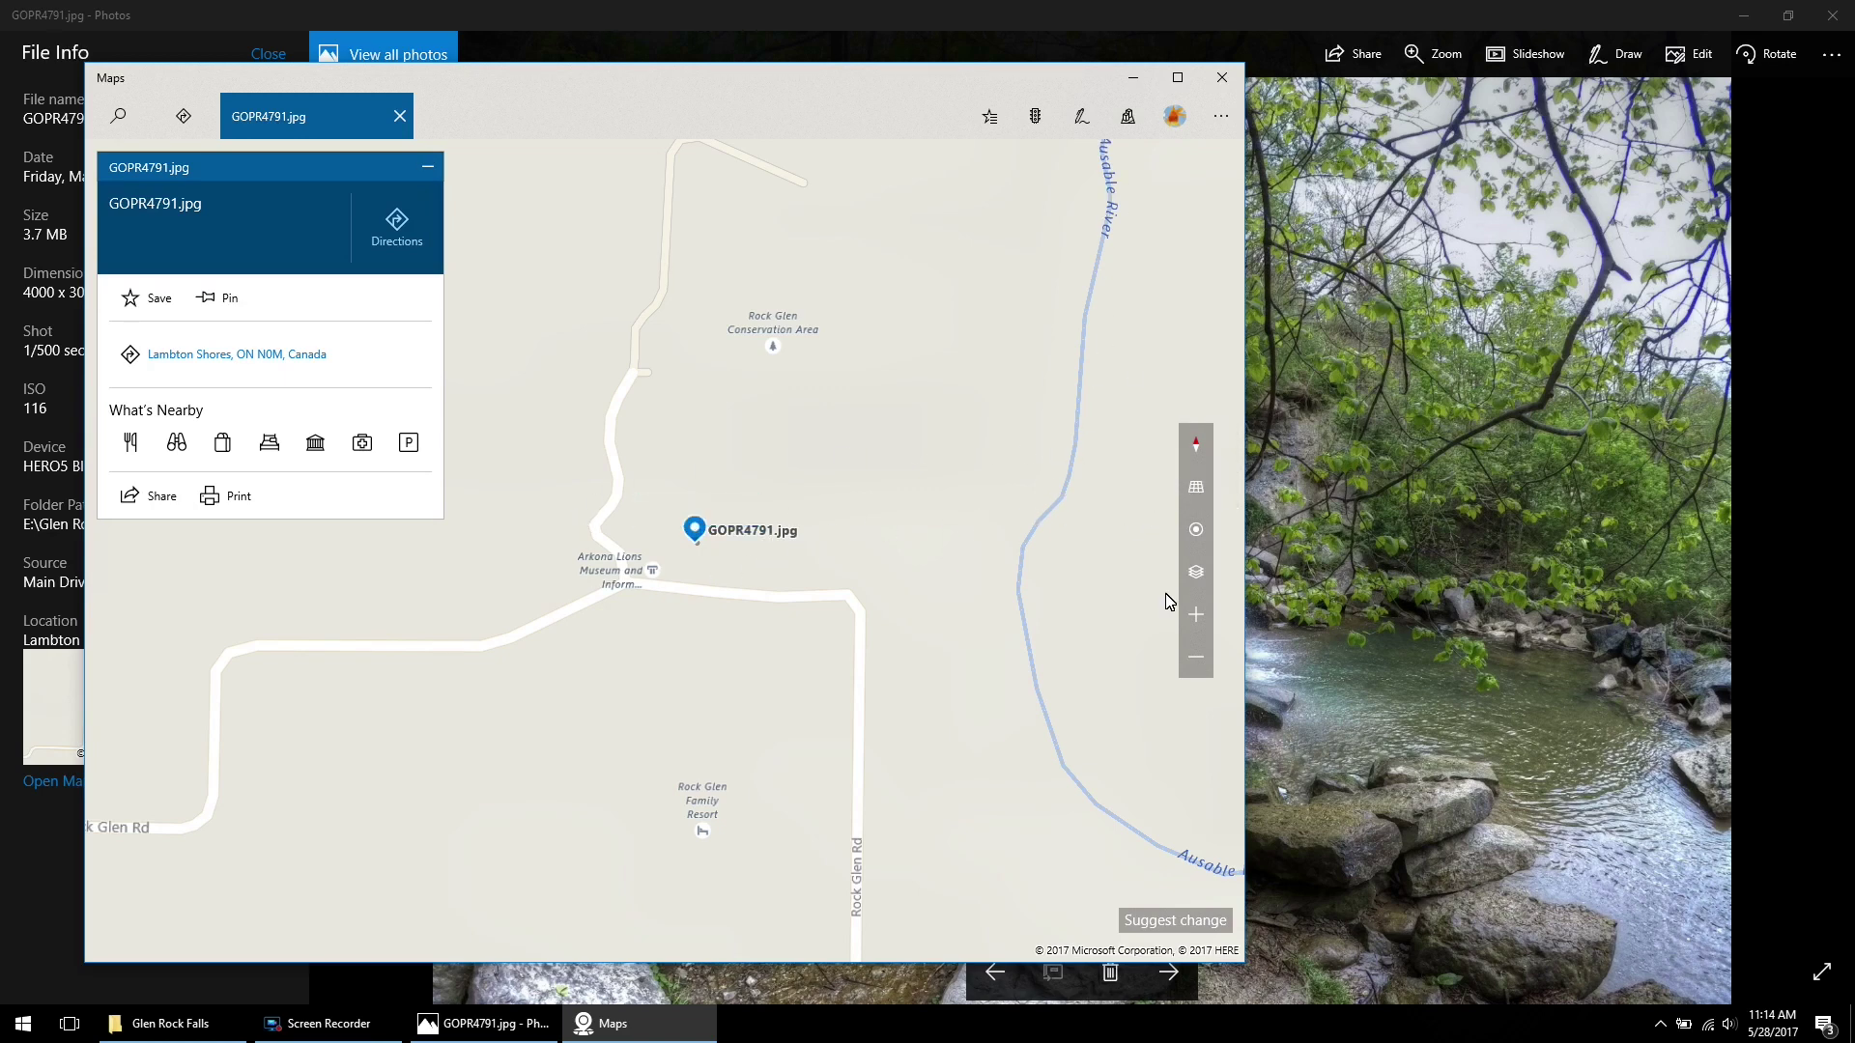
# Switch the map to Aerial imagery and zoom and pan around the GOPR4791.jpg pin.
pyautogui.click(1210, 573)
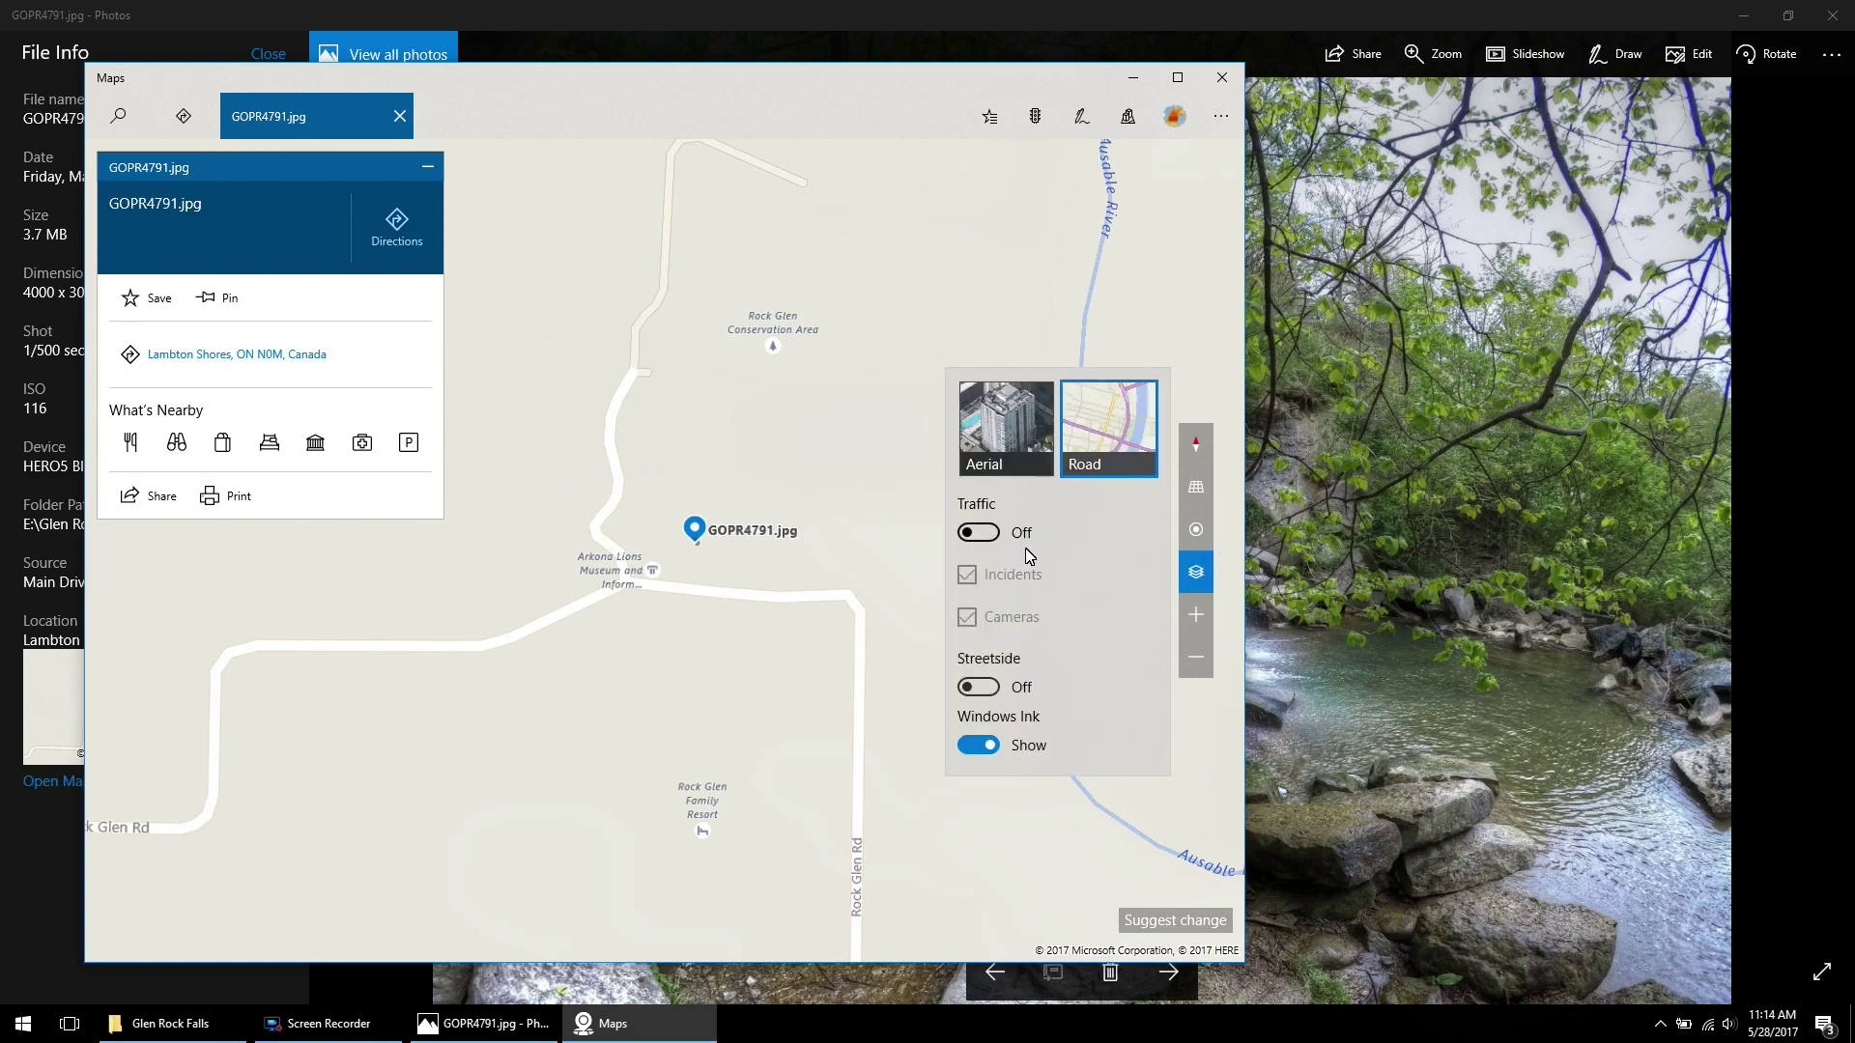
pyautogui.click(1022, 473)
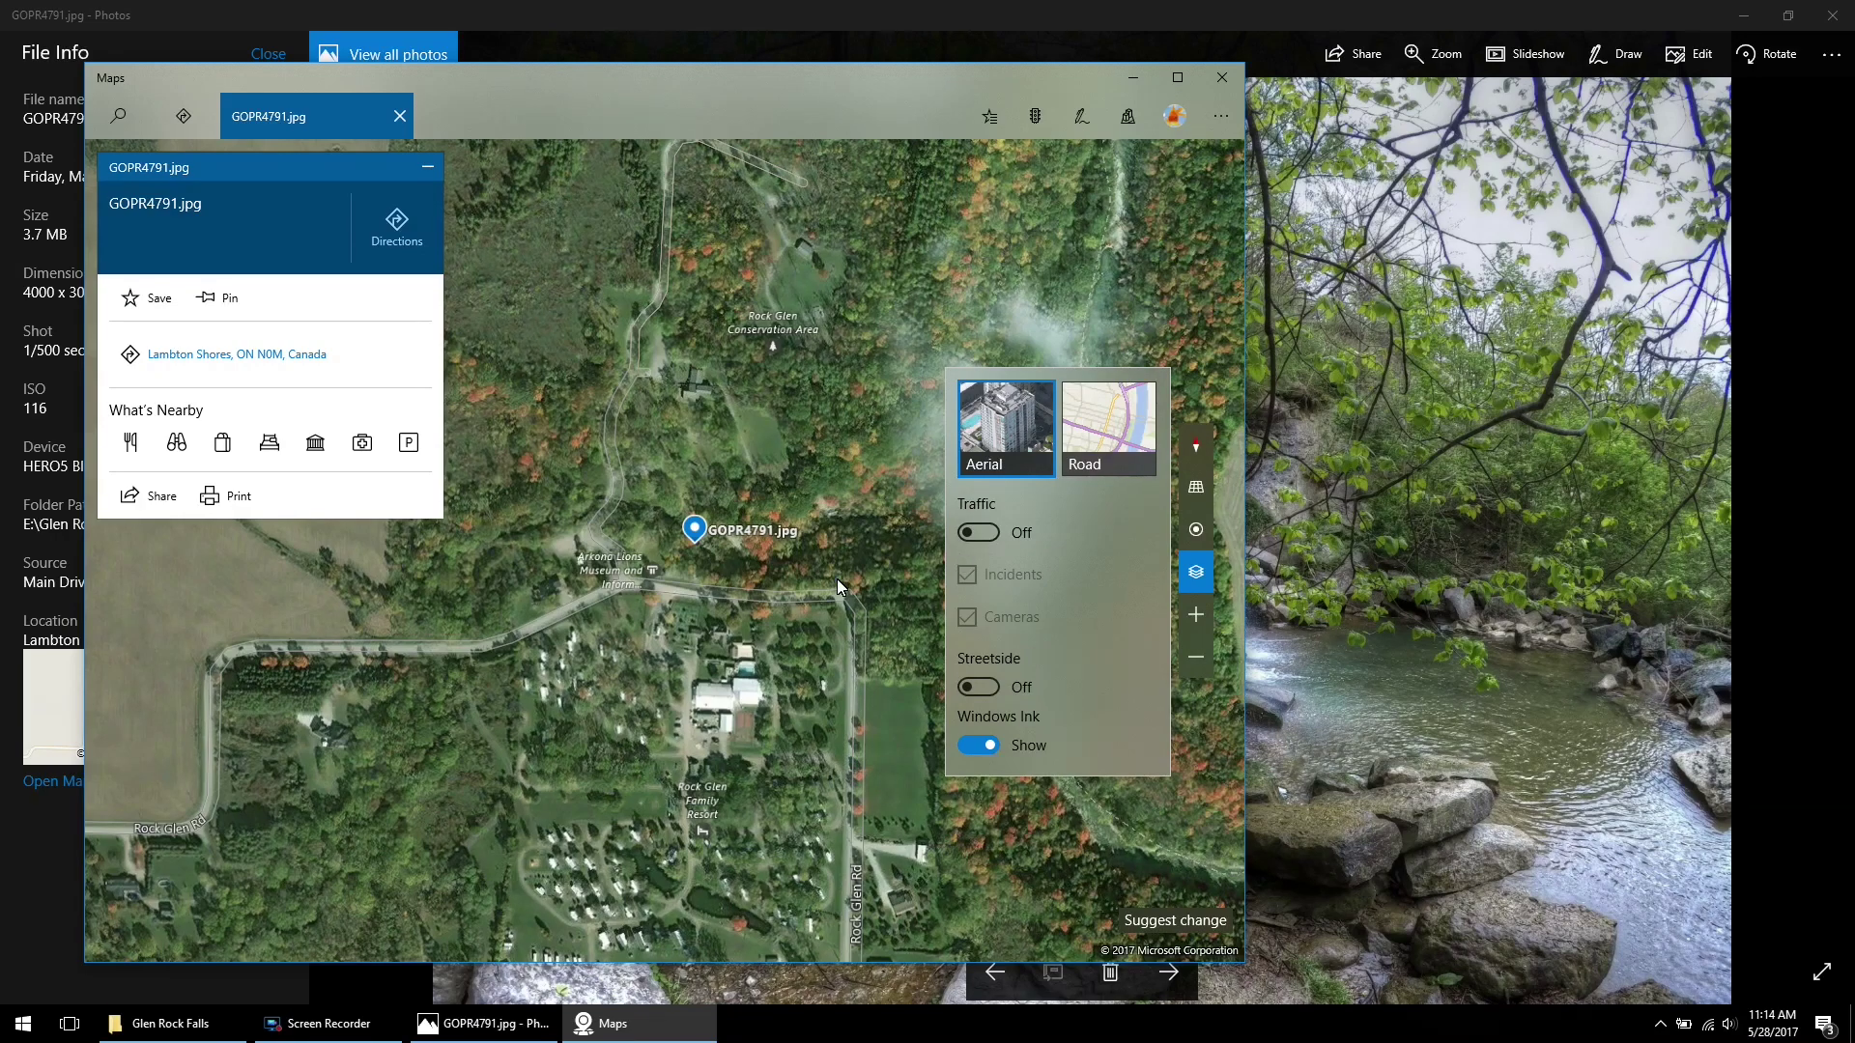
pyautogui.doubleClick(734, 563)
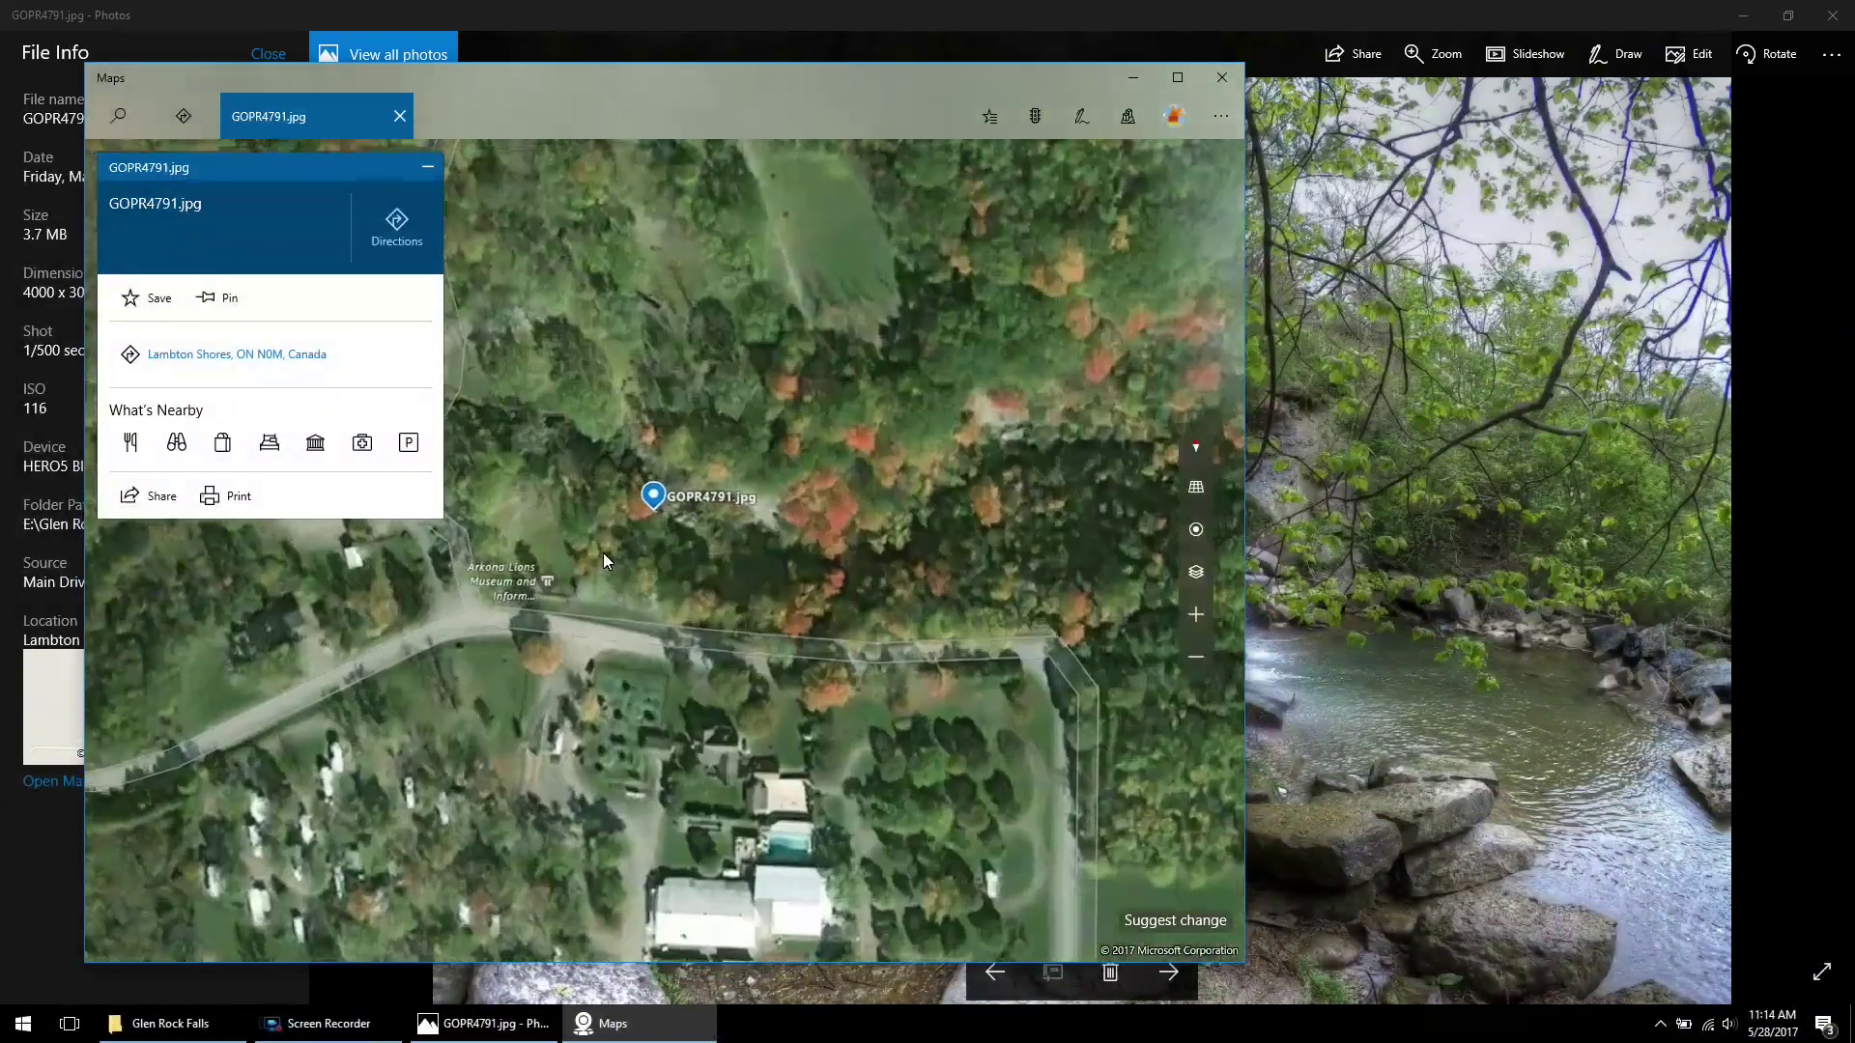
pyautogui.scroll(2, 603, 550)
pyautogui.moveTo(602, 551); pyautogui.dragTo(877, 548)
pyautogui.moveTo(1113, 594); pyautogui.dragTo(850, 599)
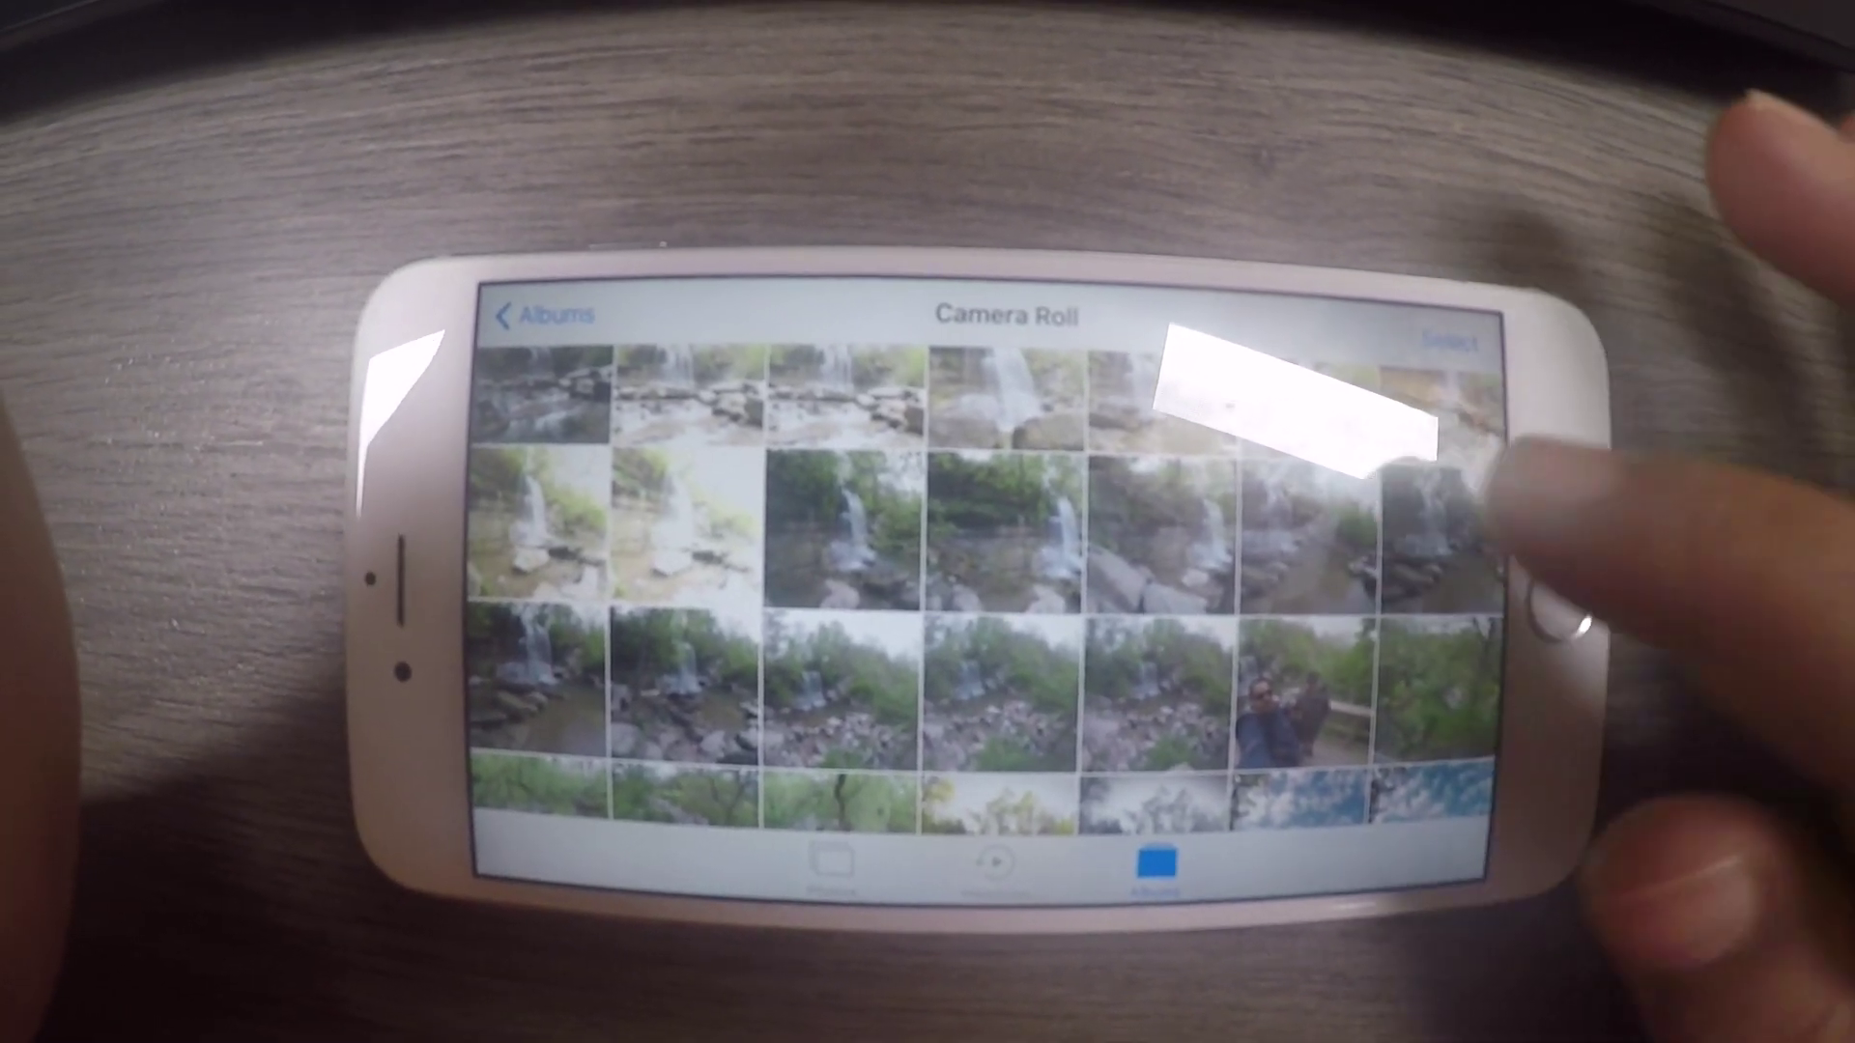
# Open the waterfall photo's Details and pan its Lambton Shores location on the full-screen map.
pyautogui.click(1430, 502)
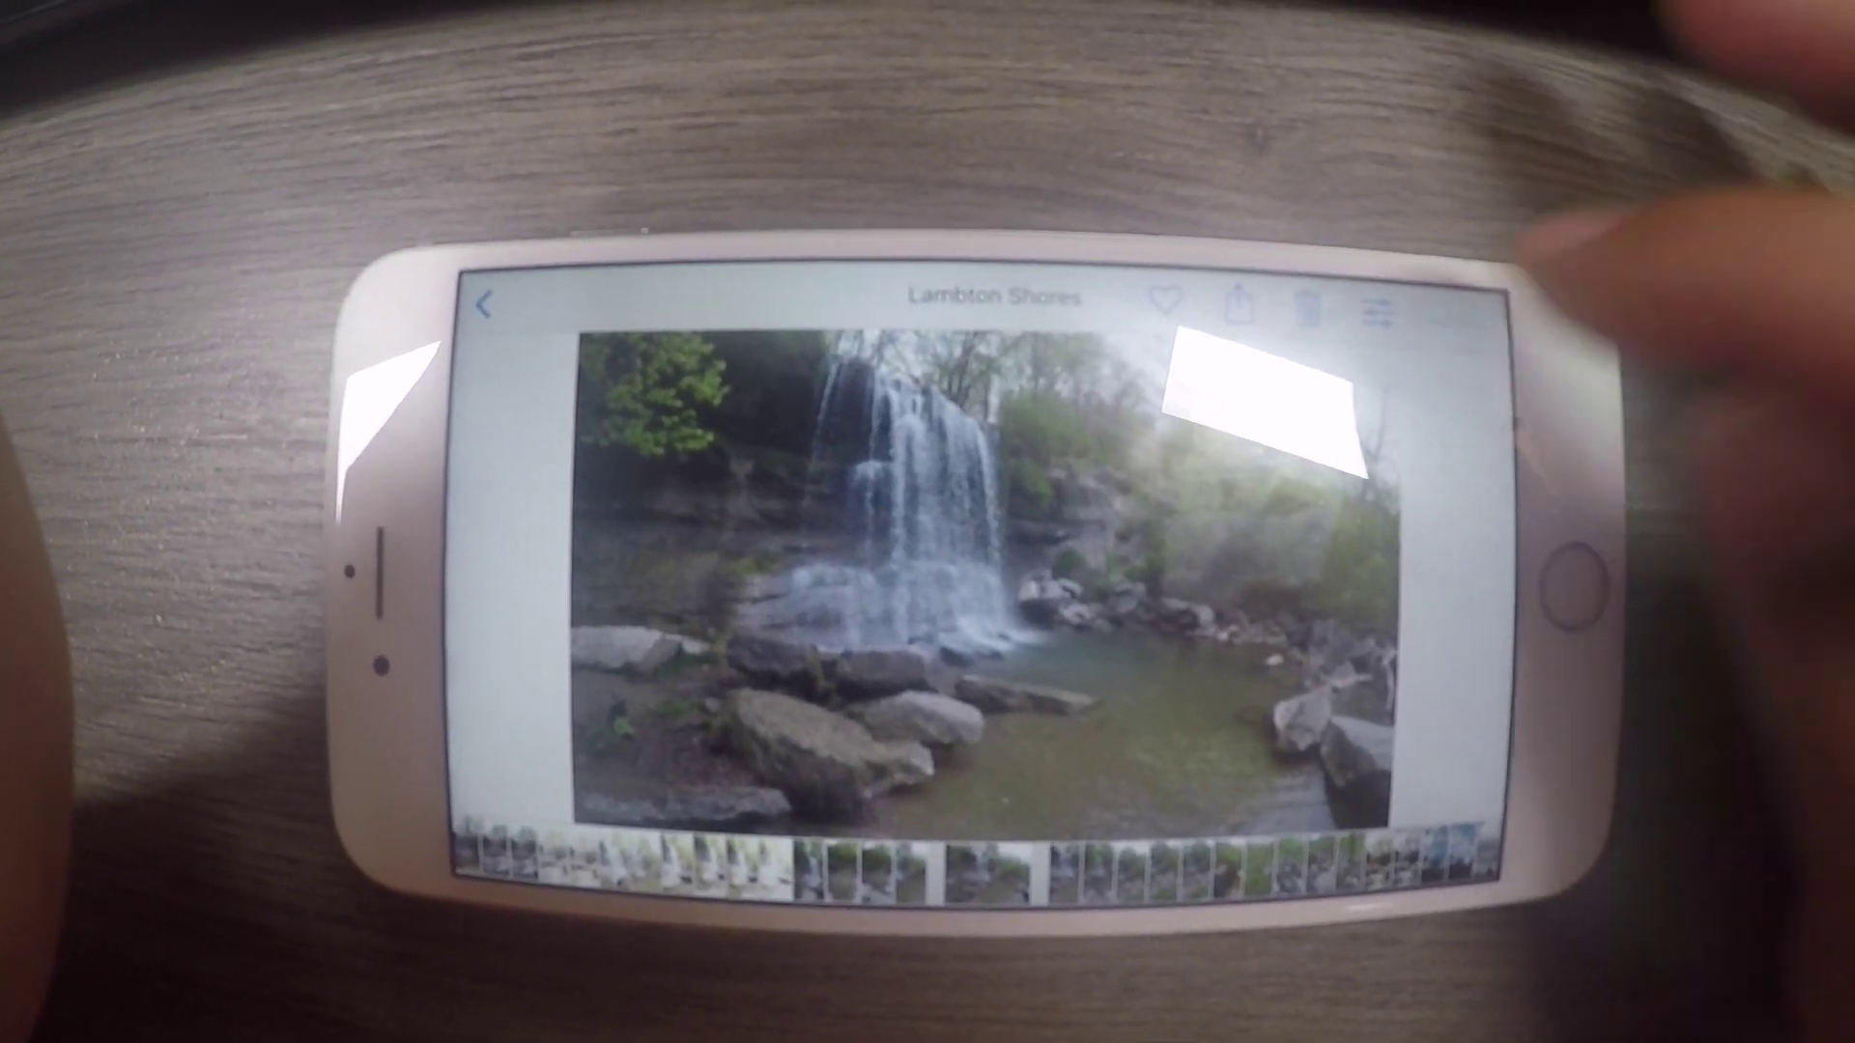
pyautogui.click(1444, 307)
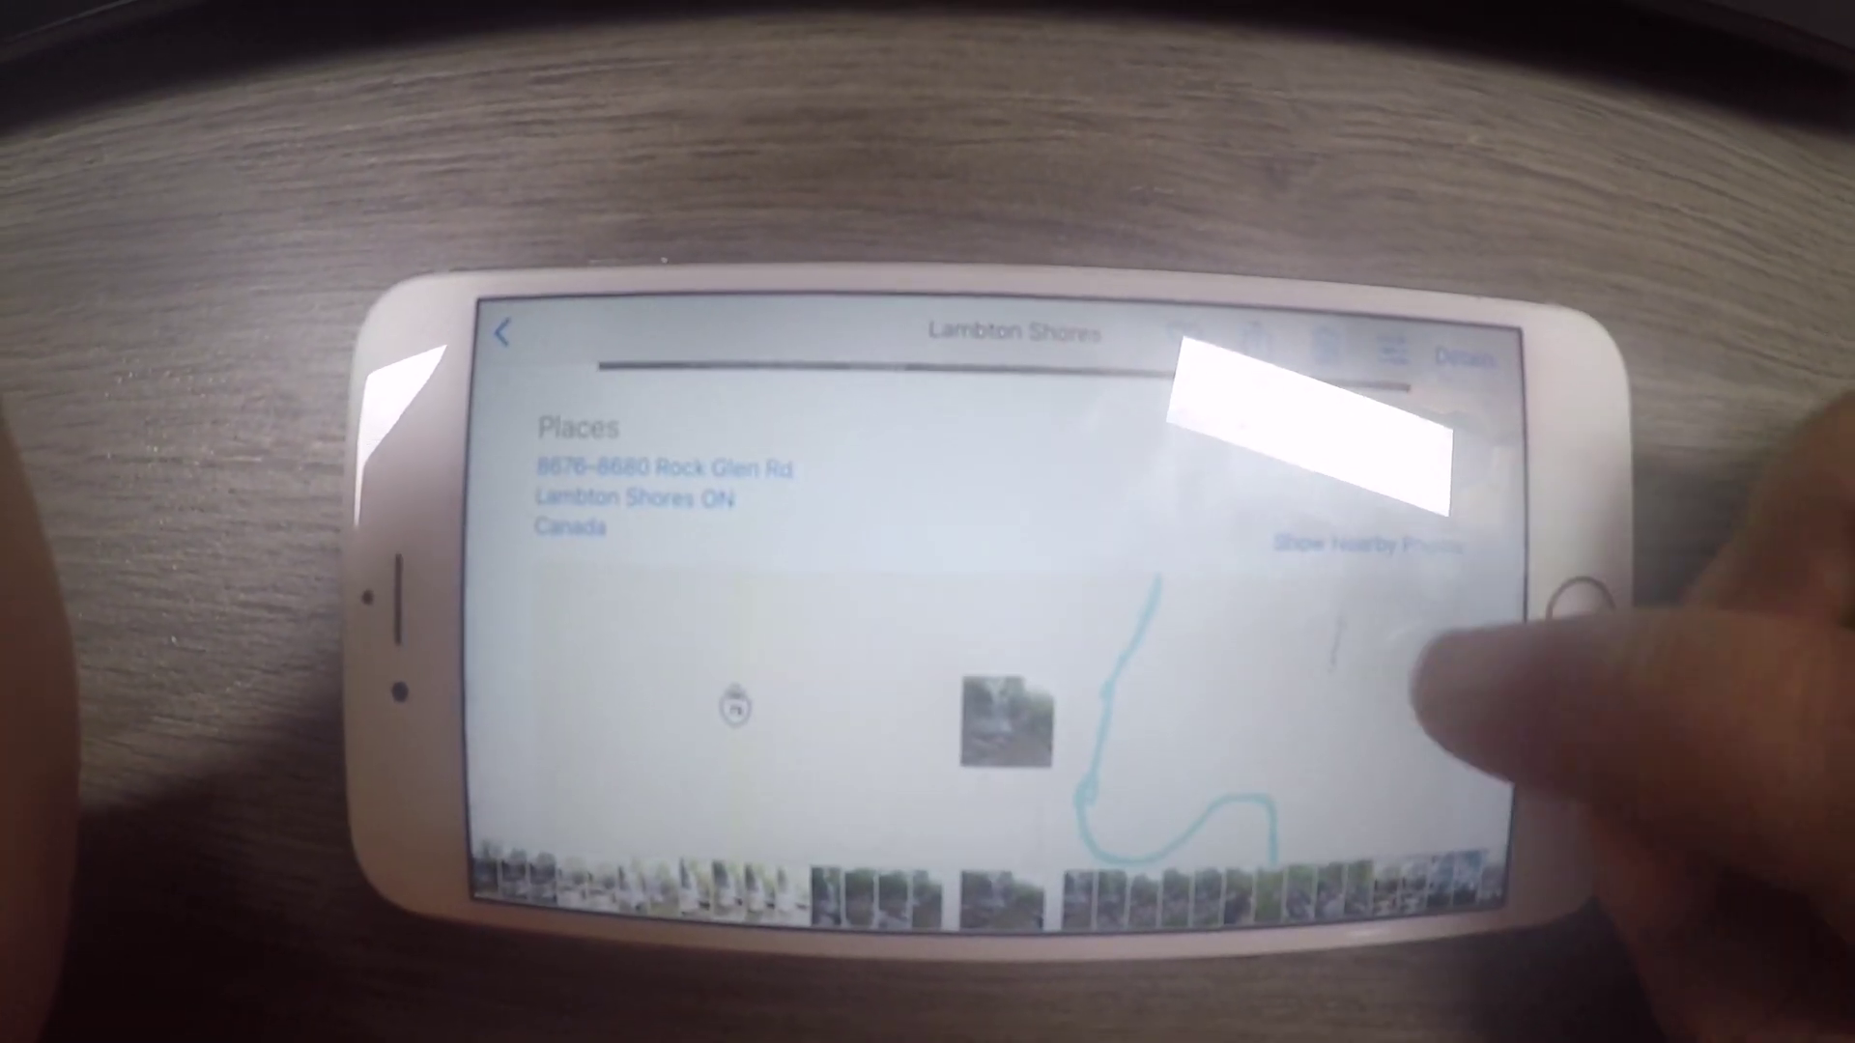
pyautogui.scroll(-2, 1507, 676)
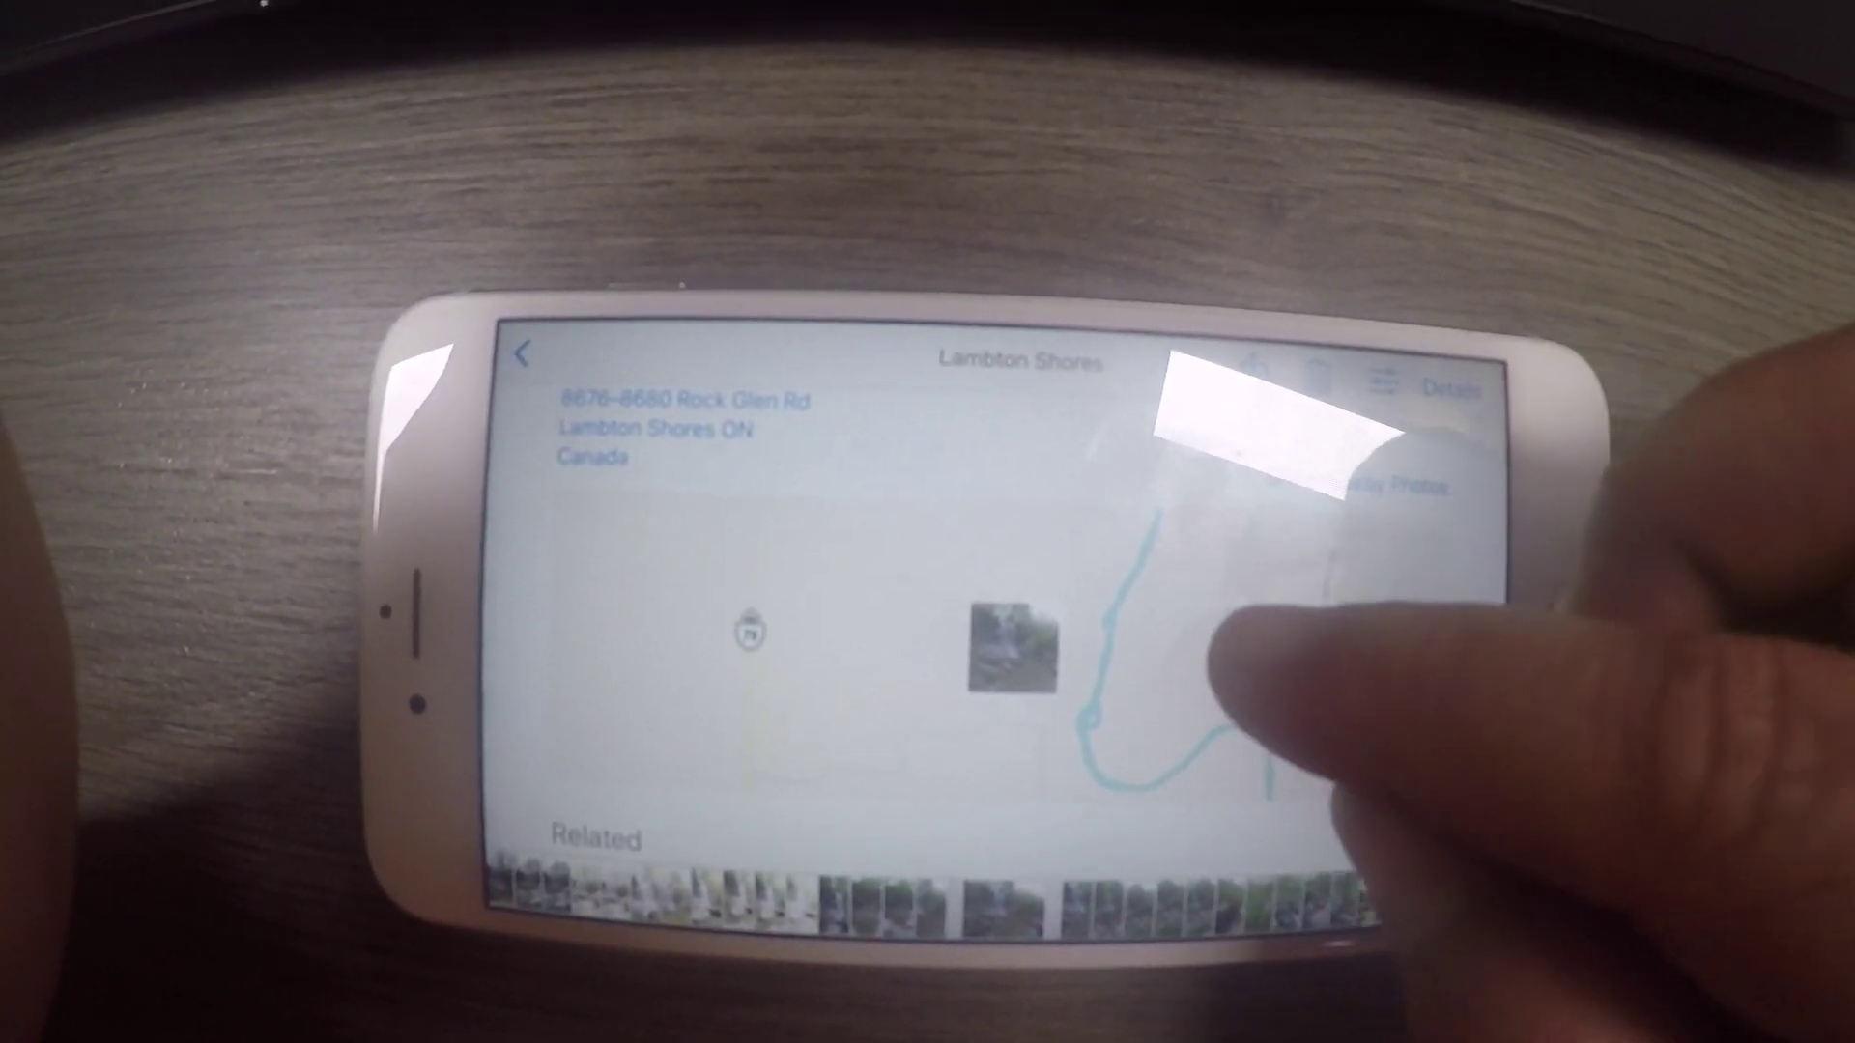
pyautogui.click(1256, 657)
pyautogui.moveTo(1174, 671); pyautogui.dragTo(1285, 666)
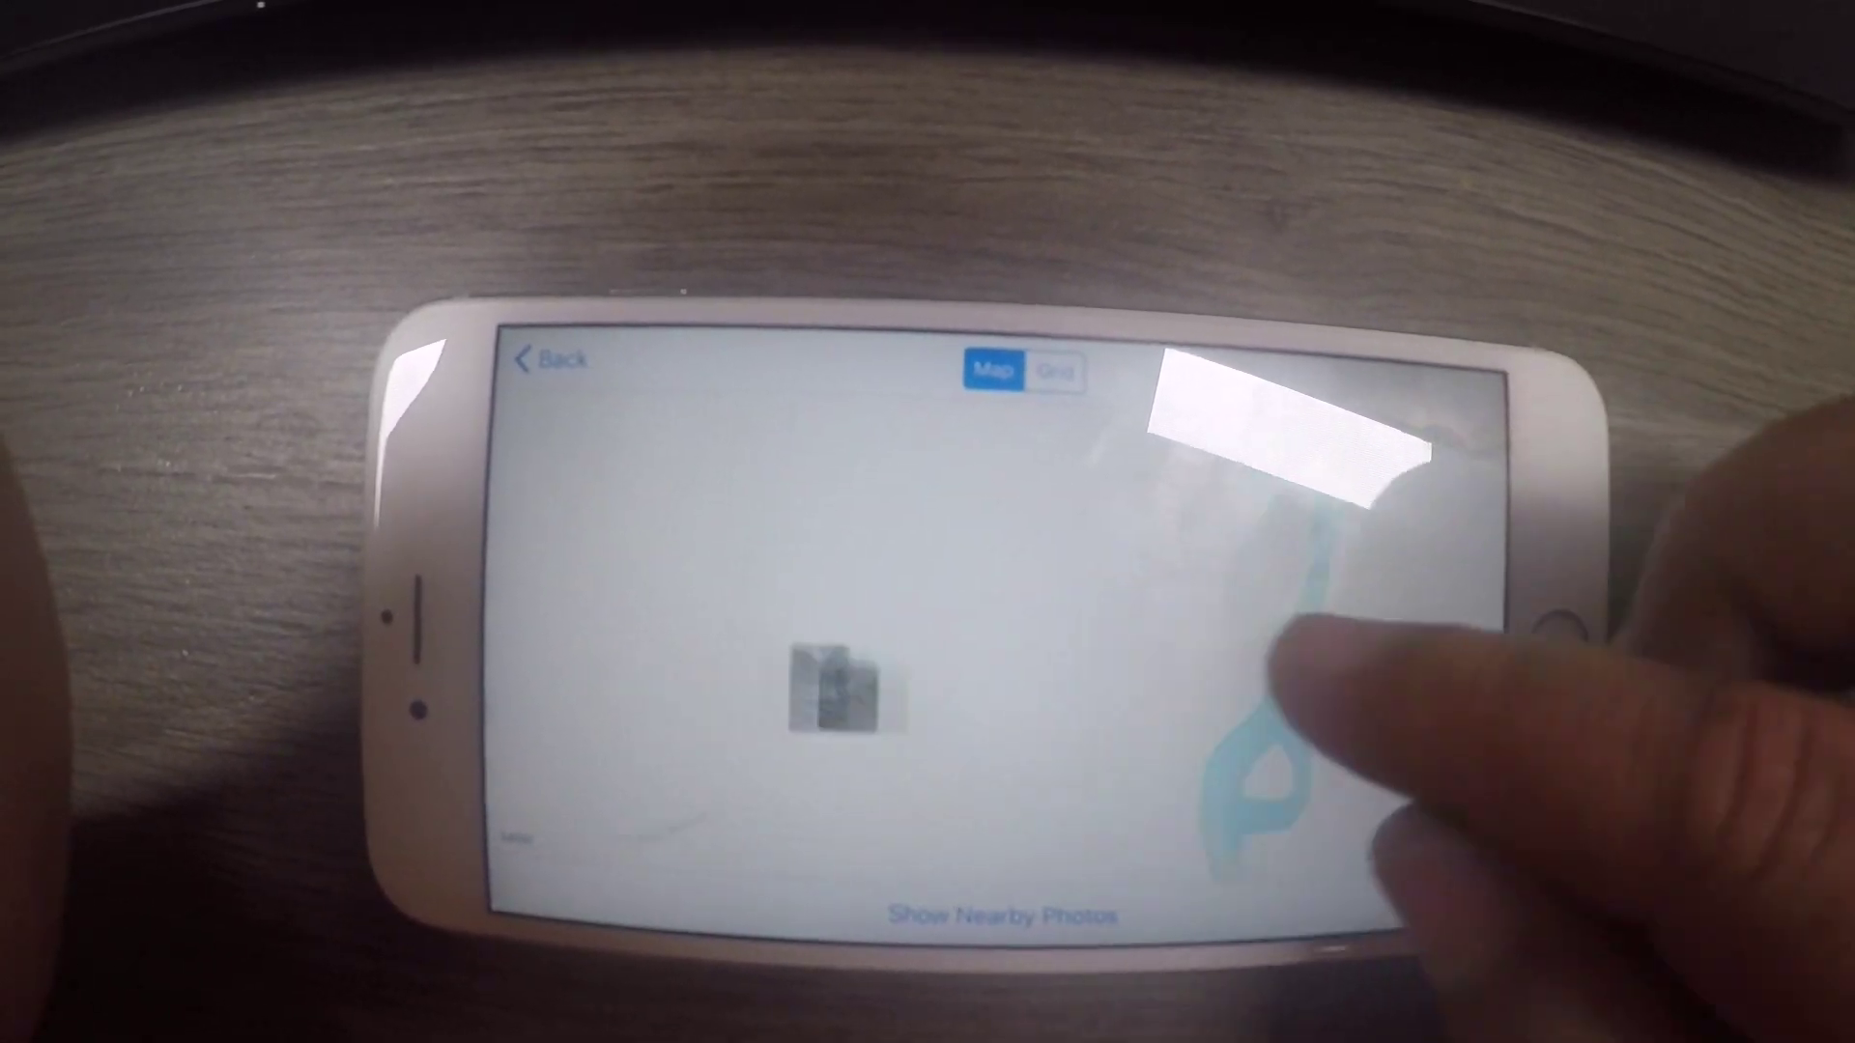
pyautogui.moveTo(1338, 764); pyautogui.dragTo(1318, 580)
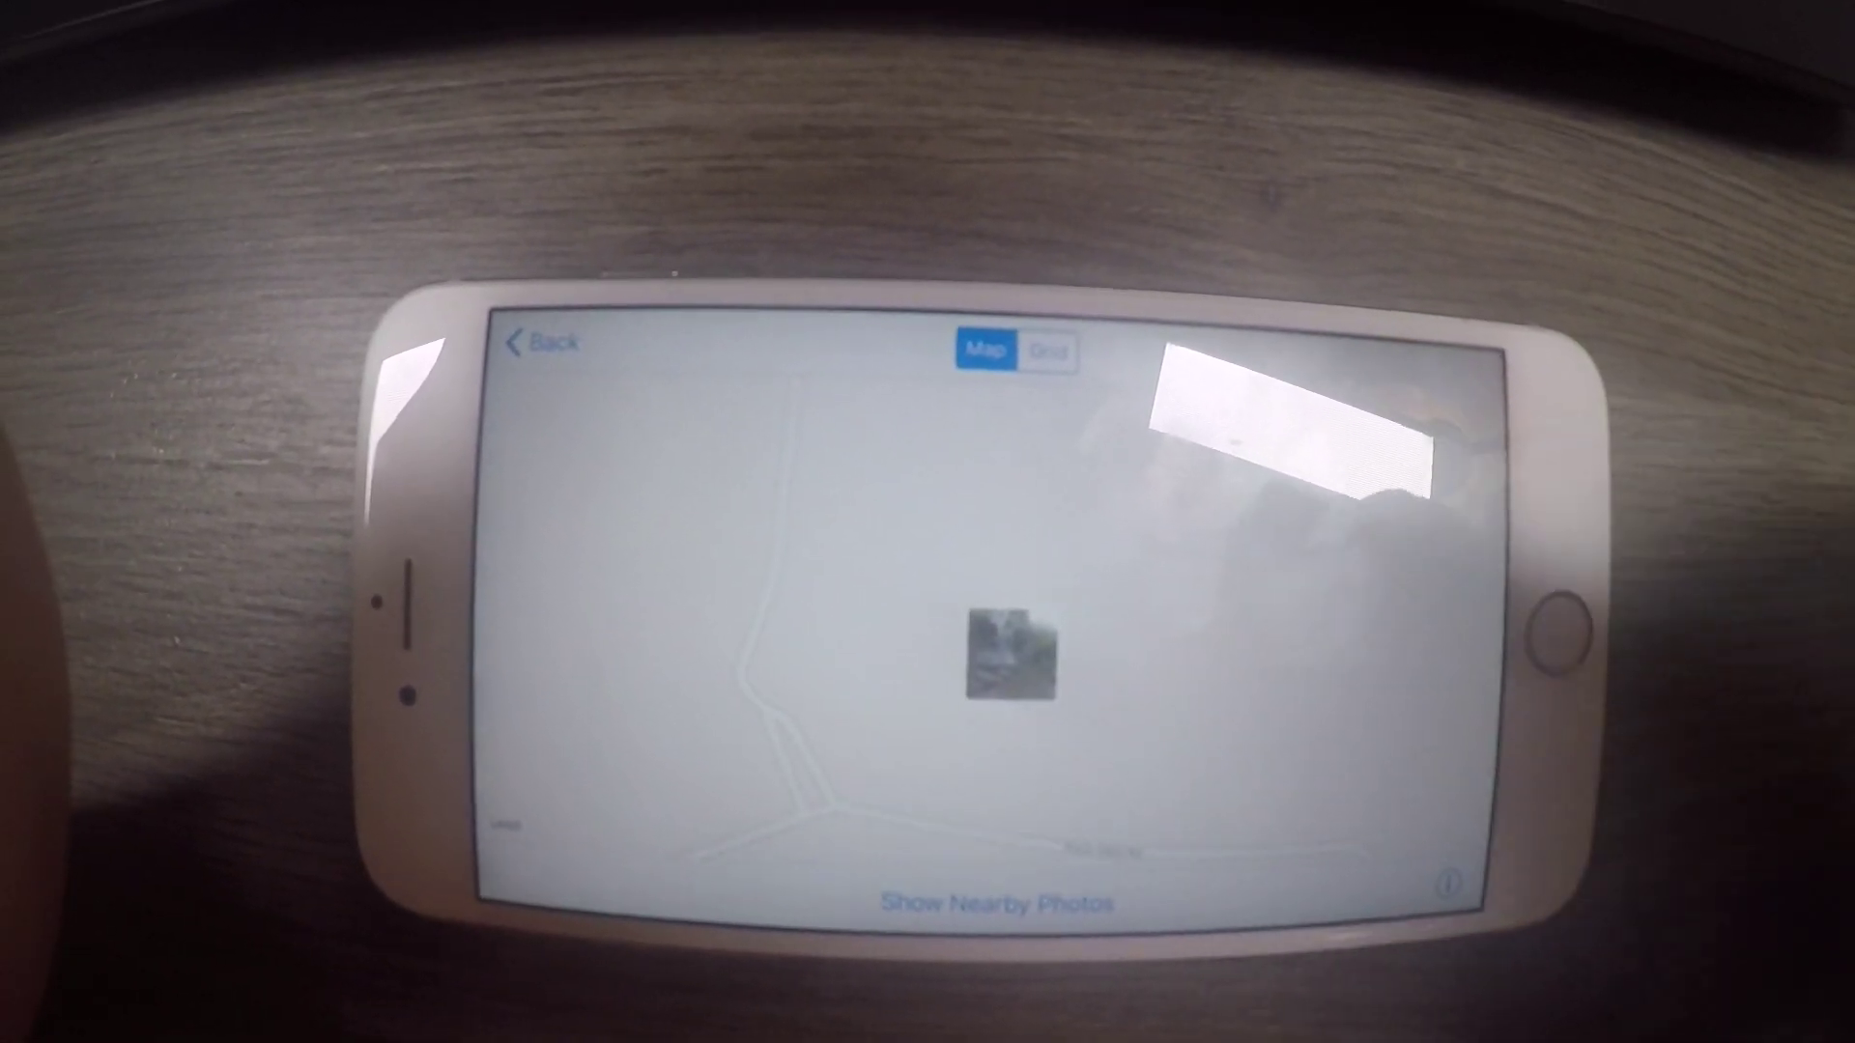